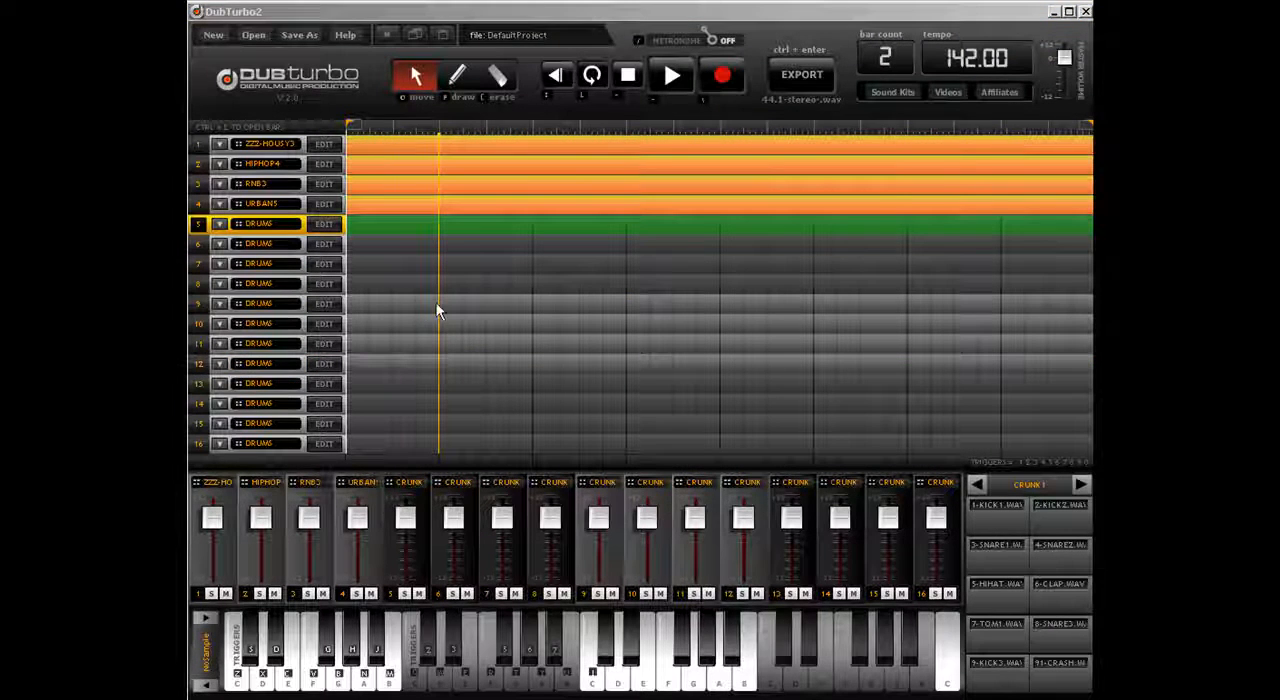
Step: Draw a clip on track 5 that fills both bars of the timeline
{"action": "left_click", "coordinate": [458, 80]}
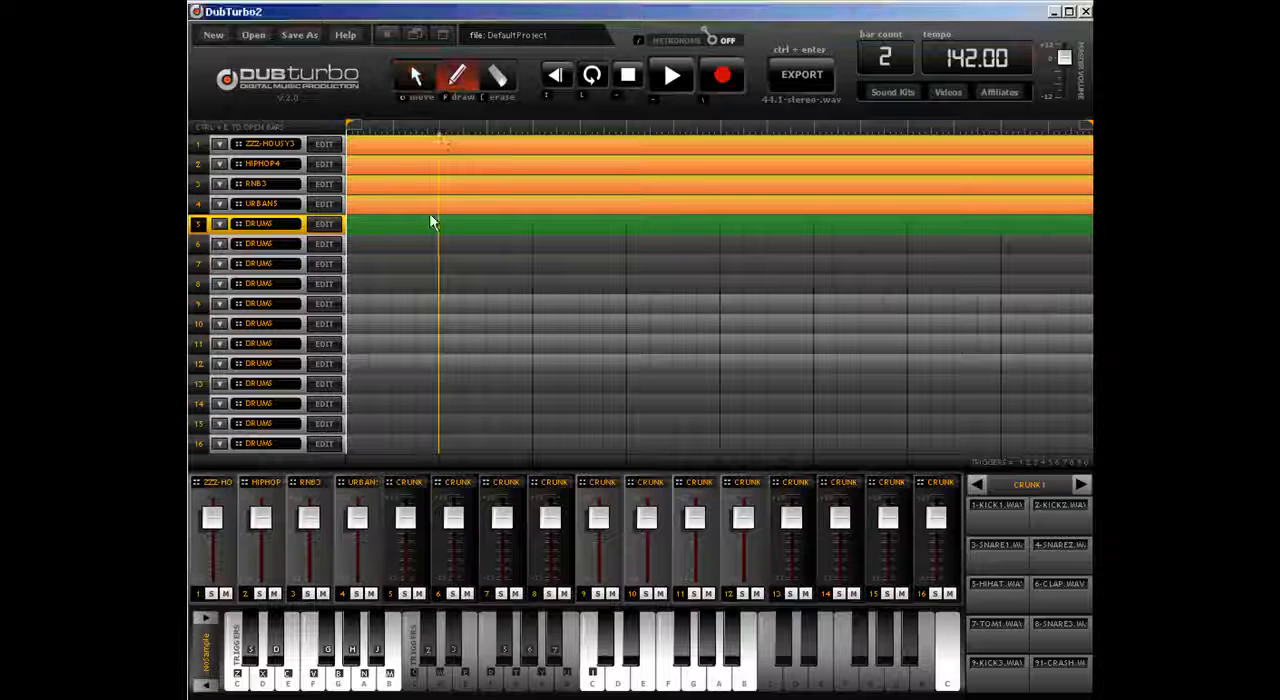
{"action": "left_click", "coordinate": [509, 229]}
{"action": "left_click", "coordinate": [762, 224]}
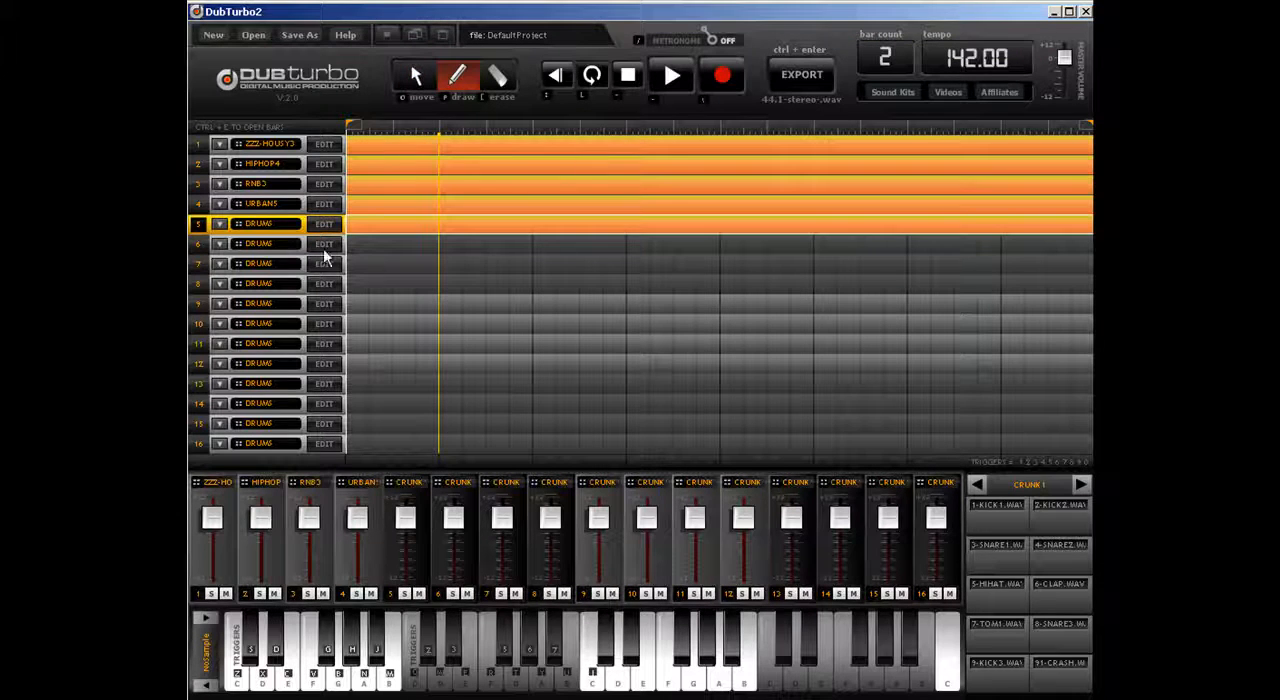
Step: Open track 5 in the drum editor and load the ZZ-WUBWUB1 sound kit
{"action": "left_click", "coordinate": [336, 226]}
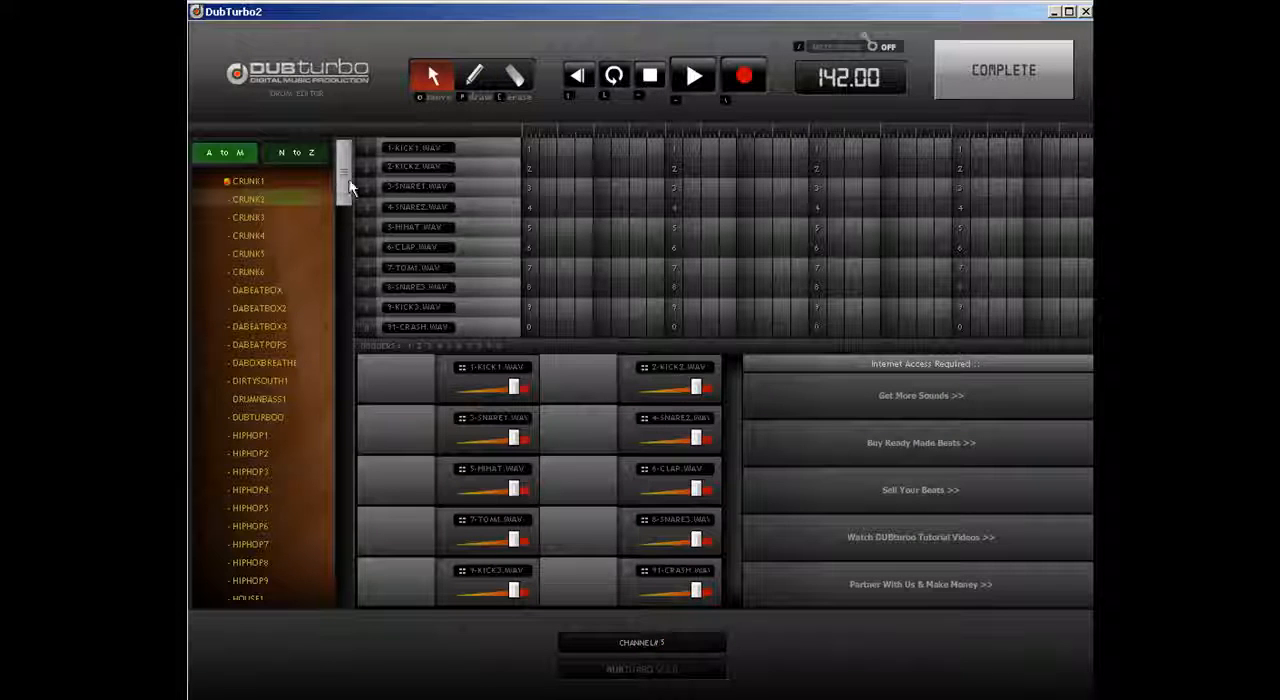
{"action": "left_click", "coordinate": [313, 156]}
{"action": "left_click_drag", "start_coordinate": [343, 172], "coordinate": [347, 471]}
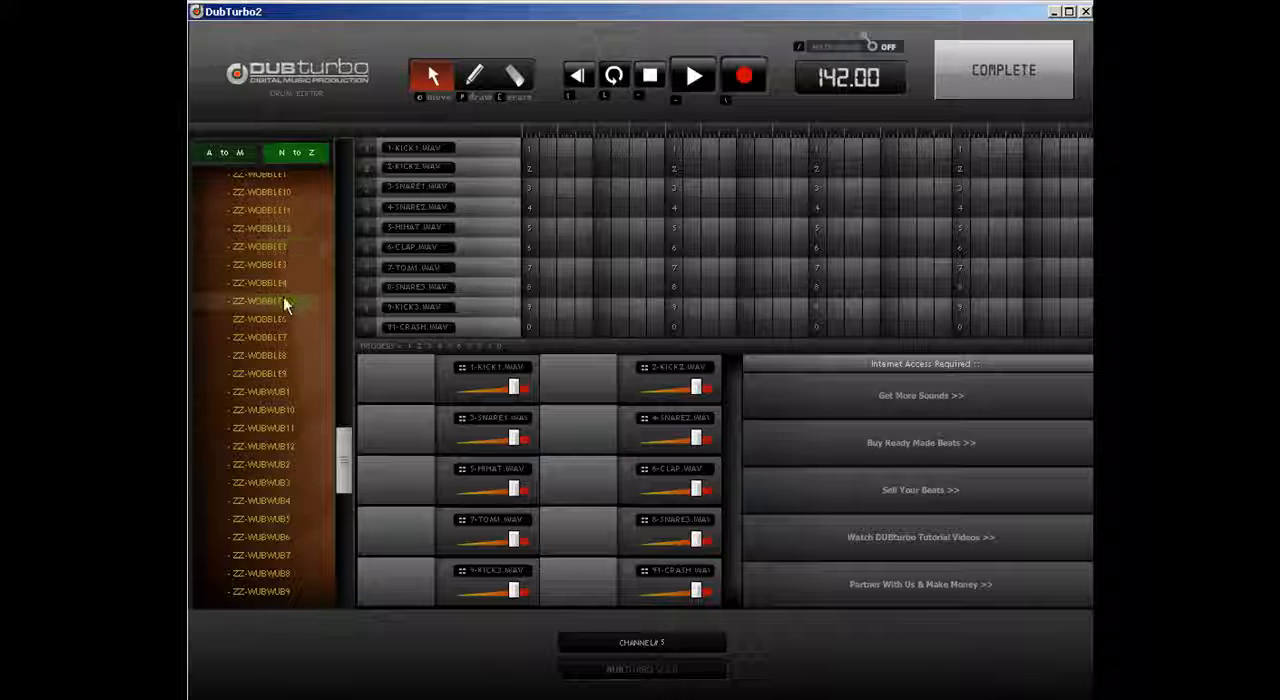
{"action": "scroll", "coordinate": [282, 260], "scroll_direction": "down", "scroll_amount": 1}
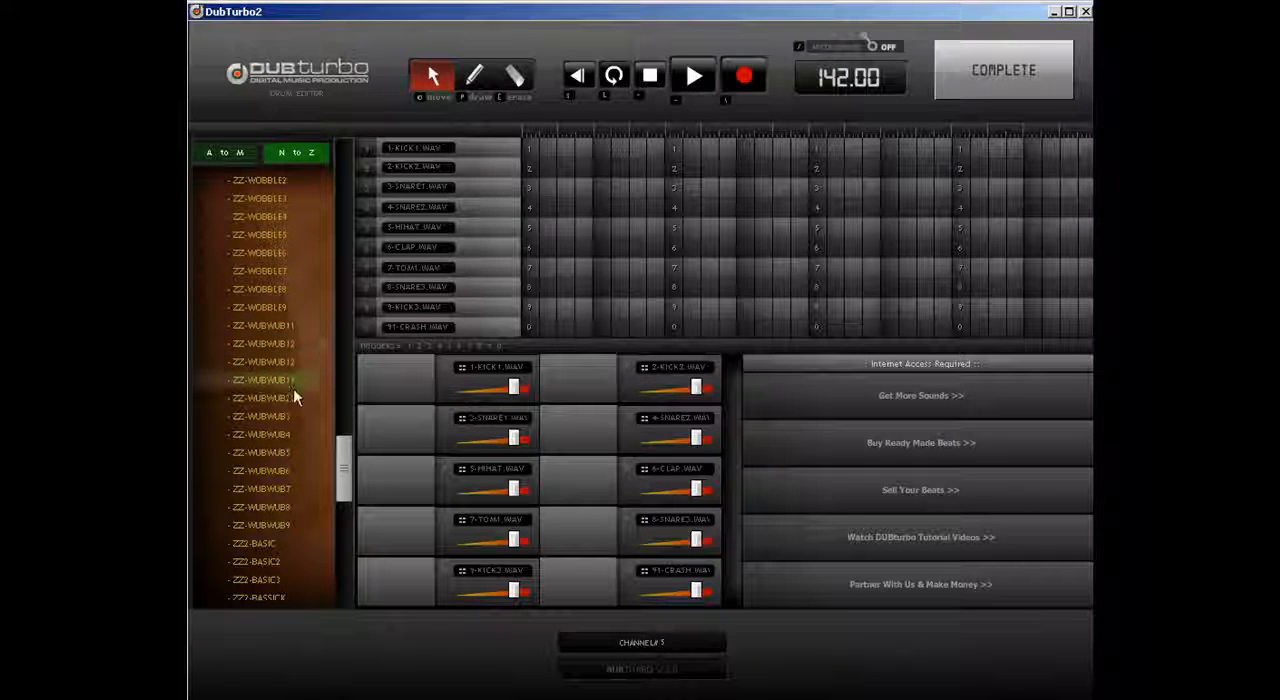
{"action": "left_click", "coordinate": [259, 346]}
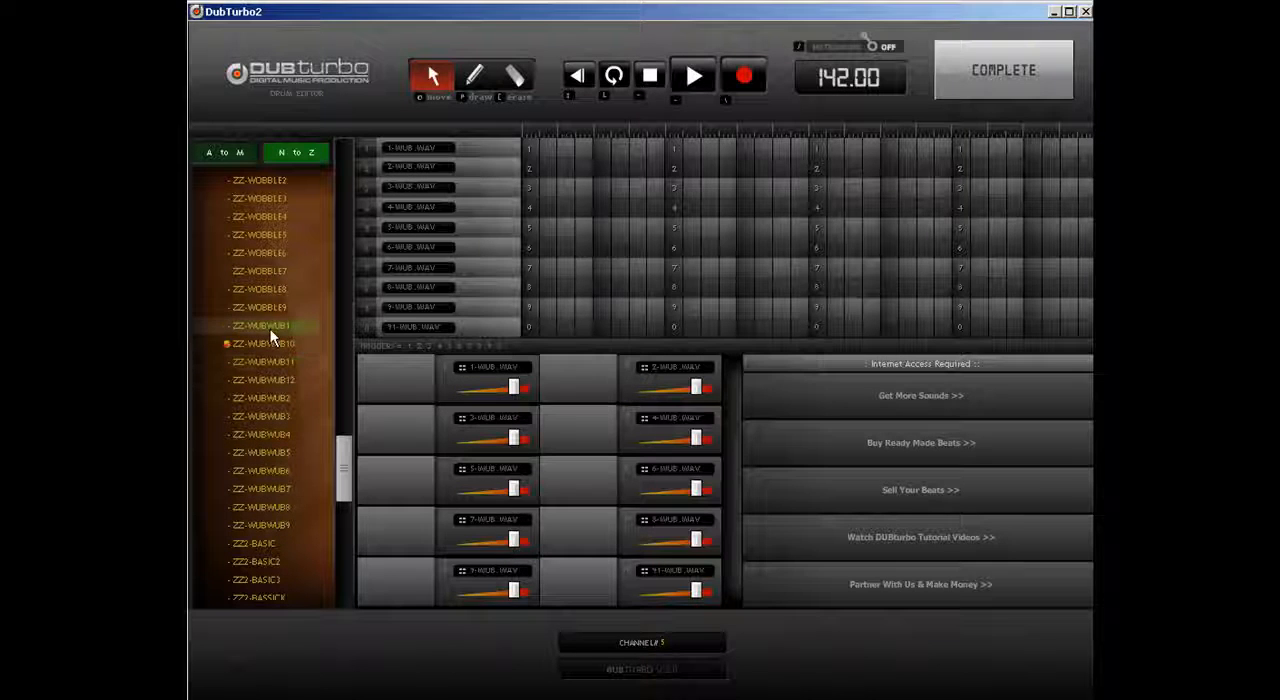
{"action": "left_click", "coordinate": [270, 328]}
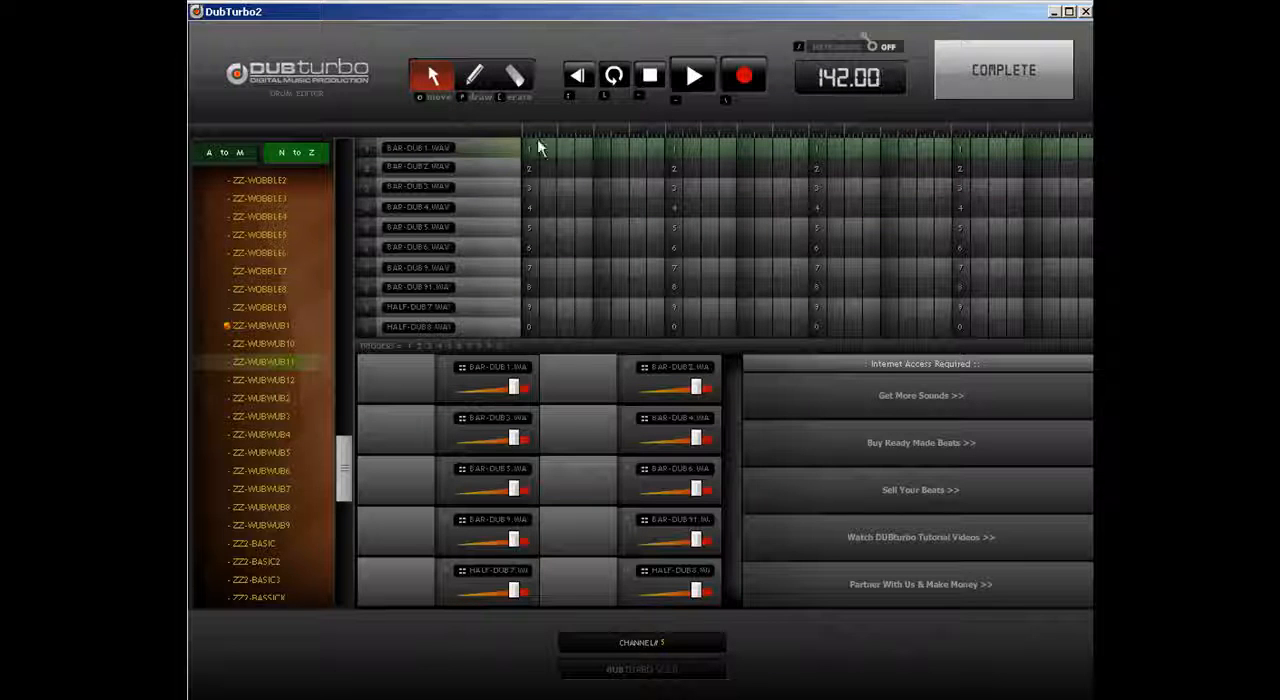
Step: Draw a BAR-DUB1 hit on the first grid cell and a BAR-DUB2 hit at the grid's midpoint, then complete the pattern
{"action": "left_click", "coordinate": [565, 548]}
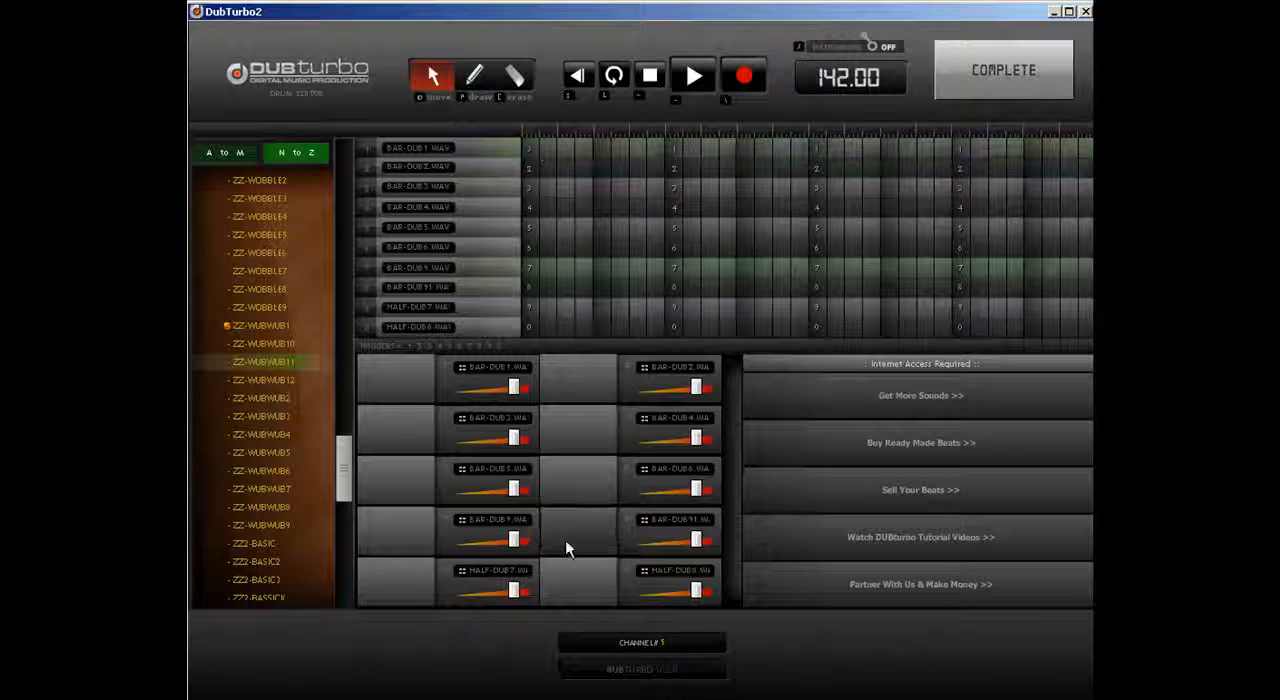
{"action": "left_click", "coordinate": [475, 77]}
{"action": "left_click", "coordinate": [530, 149]}
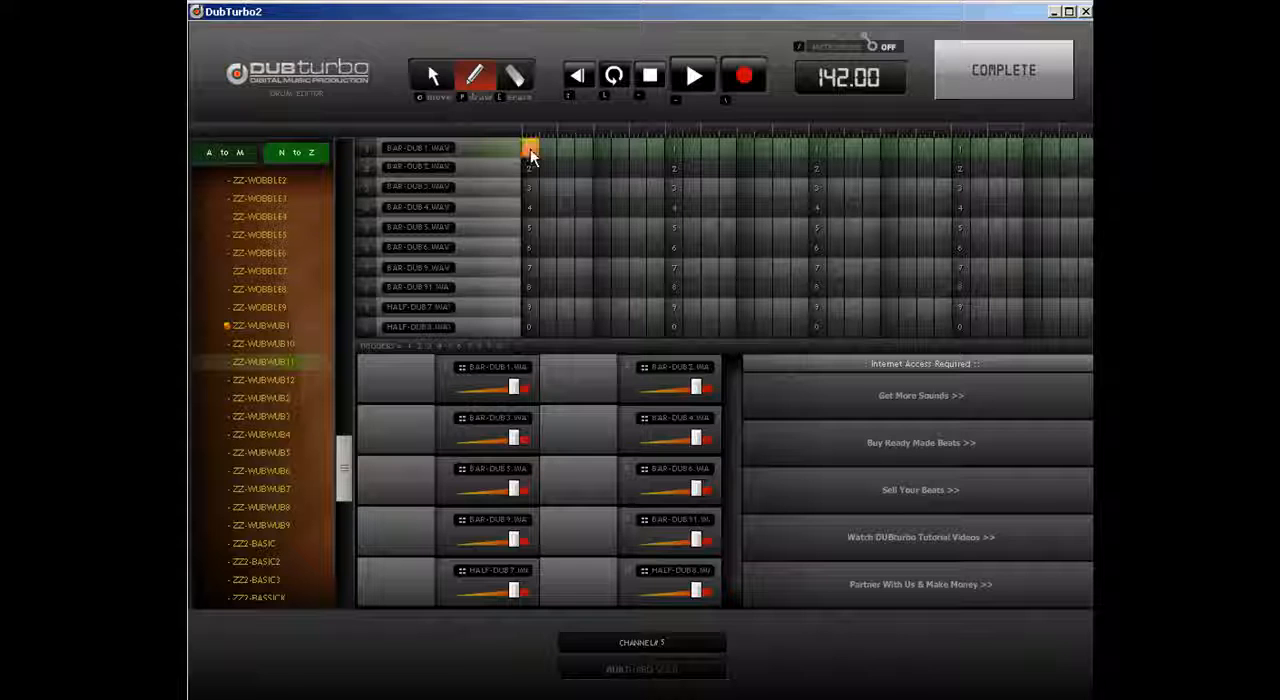
{"action": "left_click", "coordinate": [816, 168]}
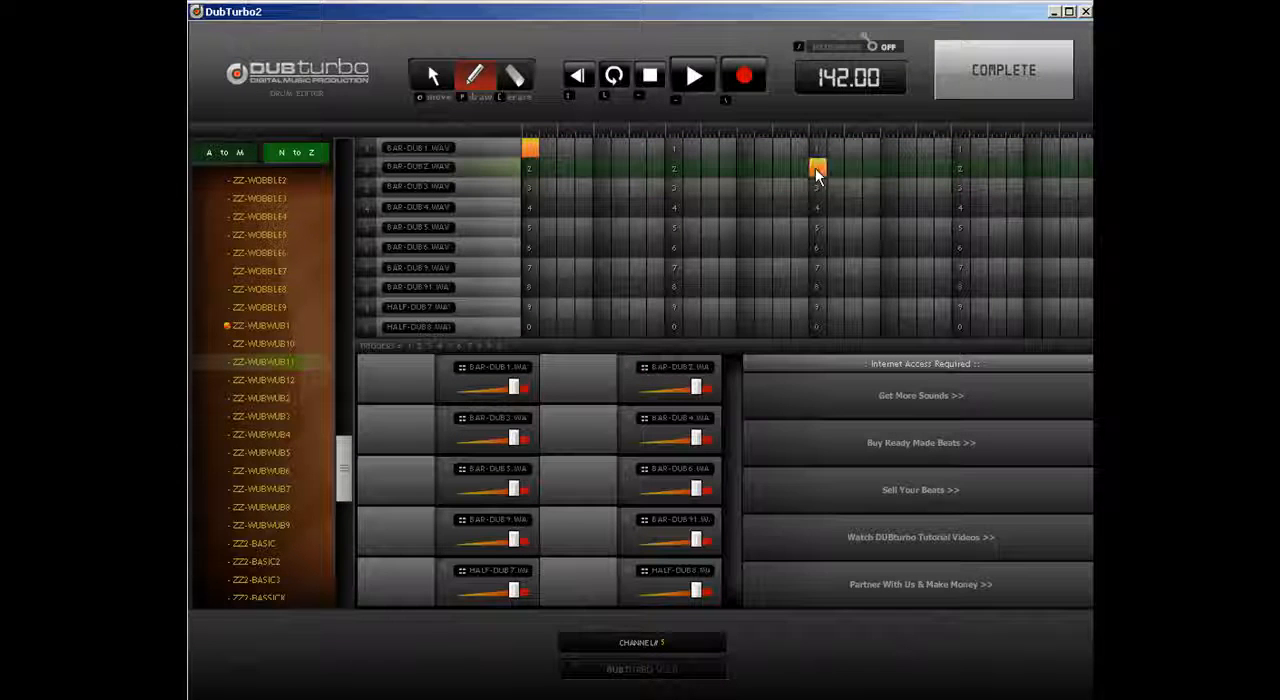
{"action": "left_click", "coordinate": [980, 82]}
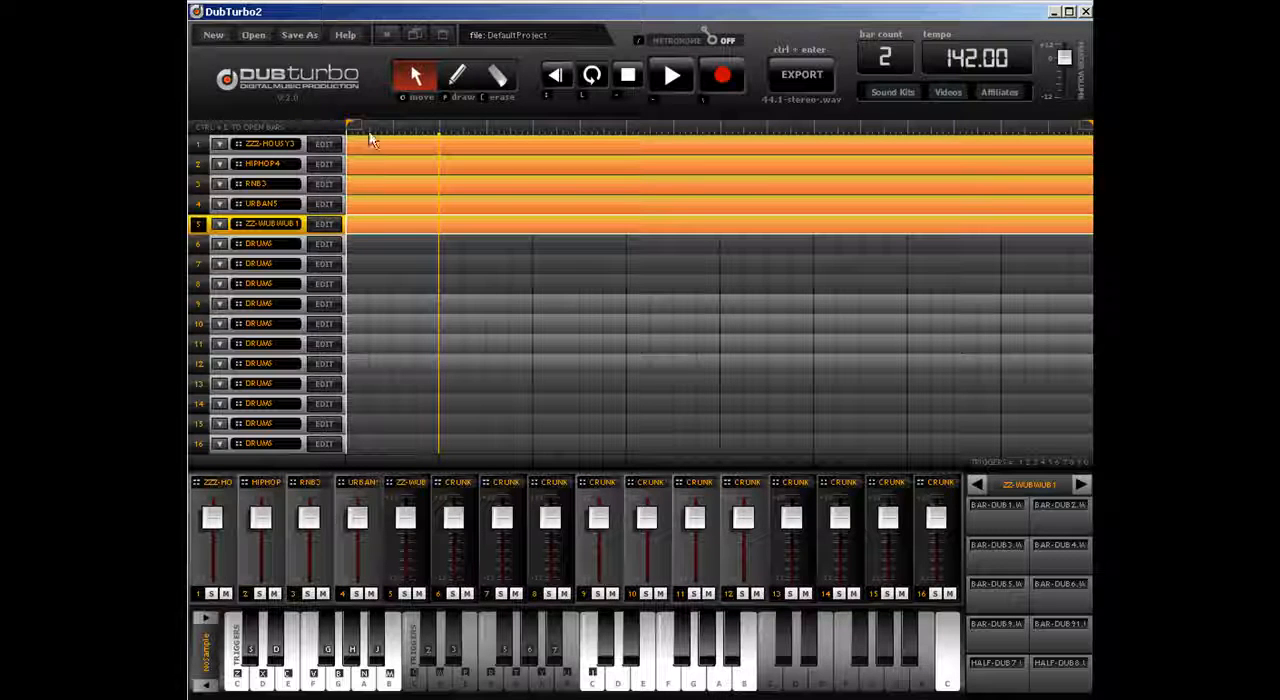
Step: Mute track 5 and play the remaining tracks from the start of the timeline
{"action": "left_click", "coordinate": [555, 76]}
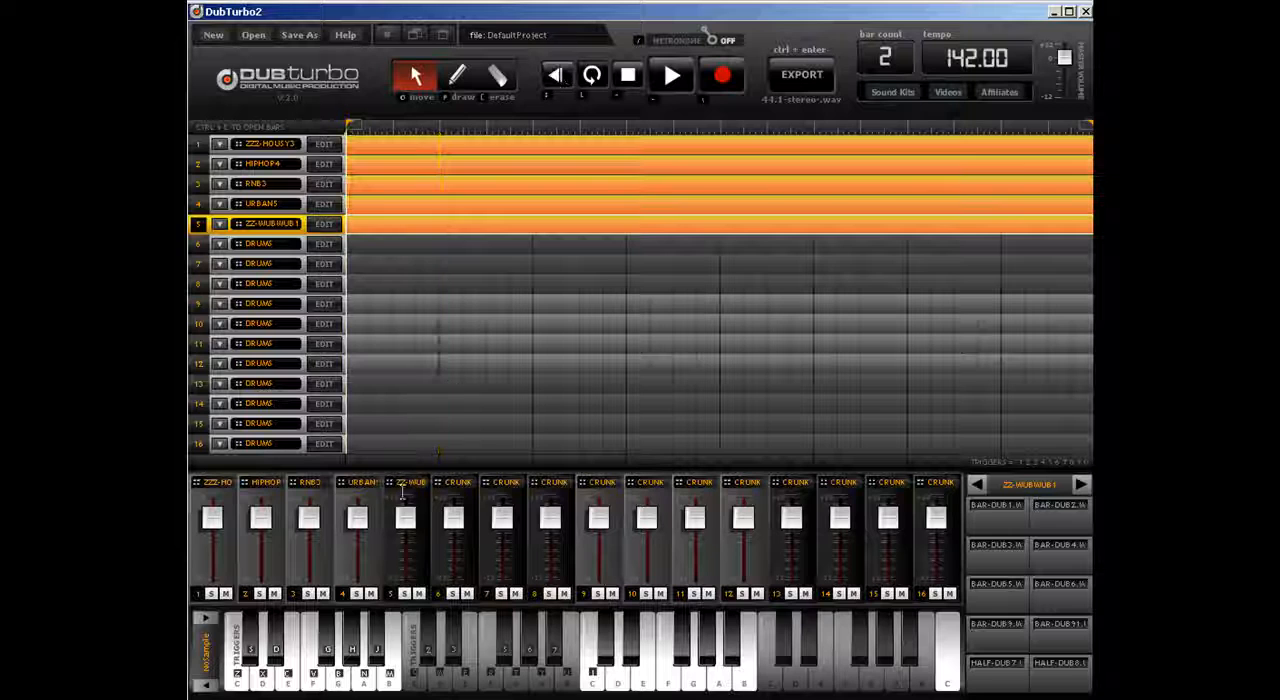
{"action": "left_click", "coordinate": [418, 595]}
{"action": "key", "text": "space"}
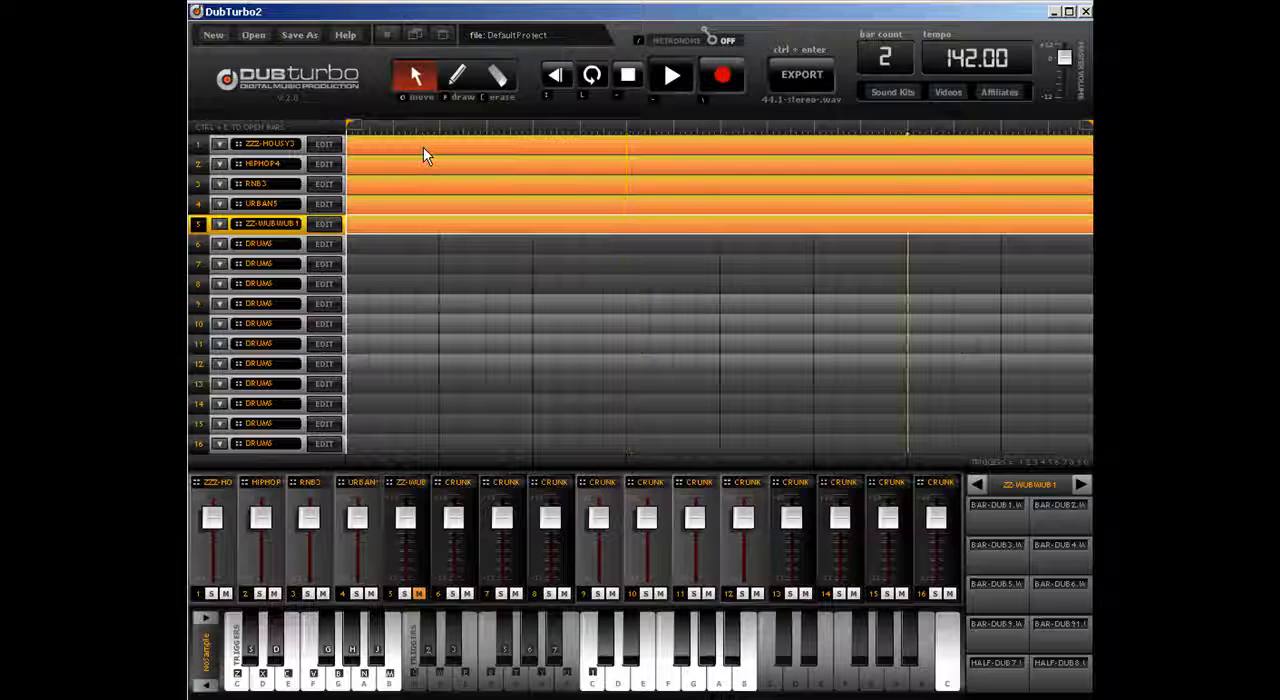
{"action": "key", "text": "space"}
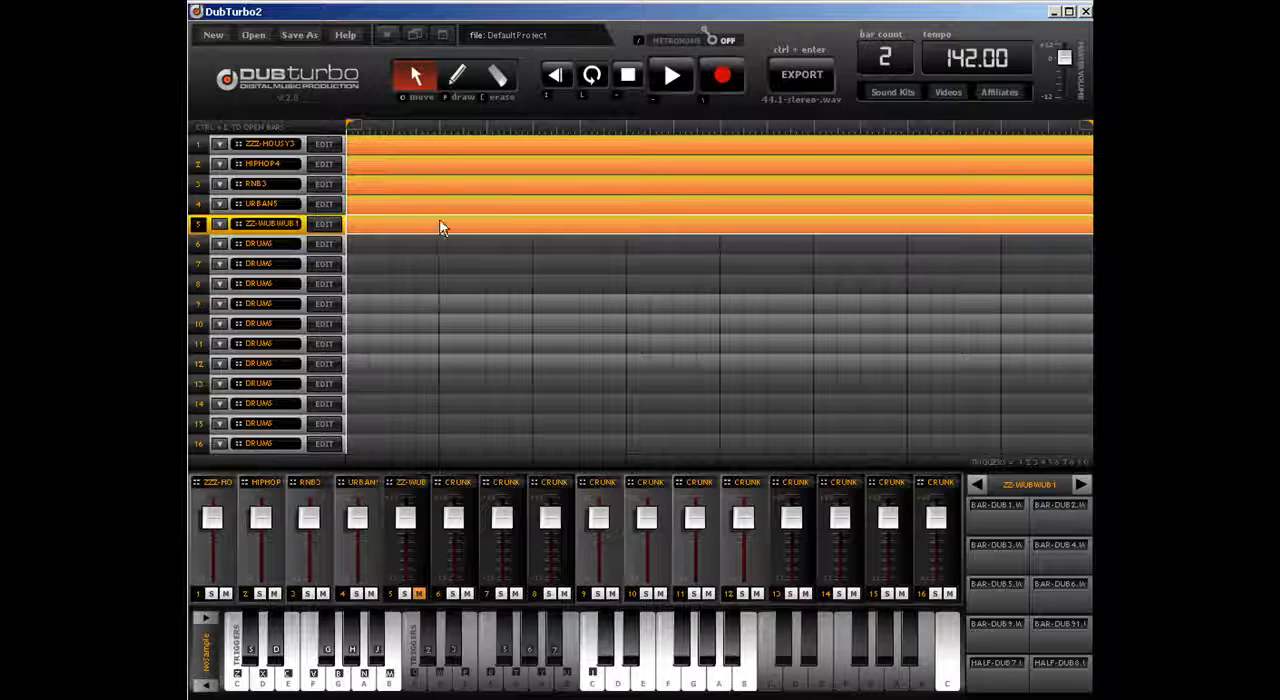
Step: Examine the drum patterns of tracks 1 to 4 one after another in the drum editor
{"action": "left_click", "coordinate": [371, 143]}
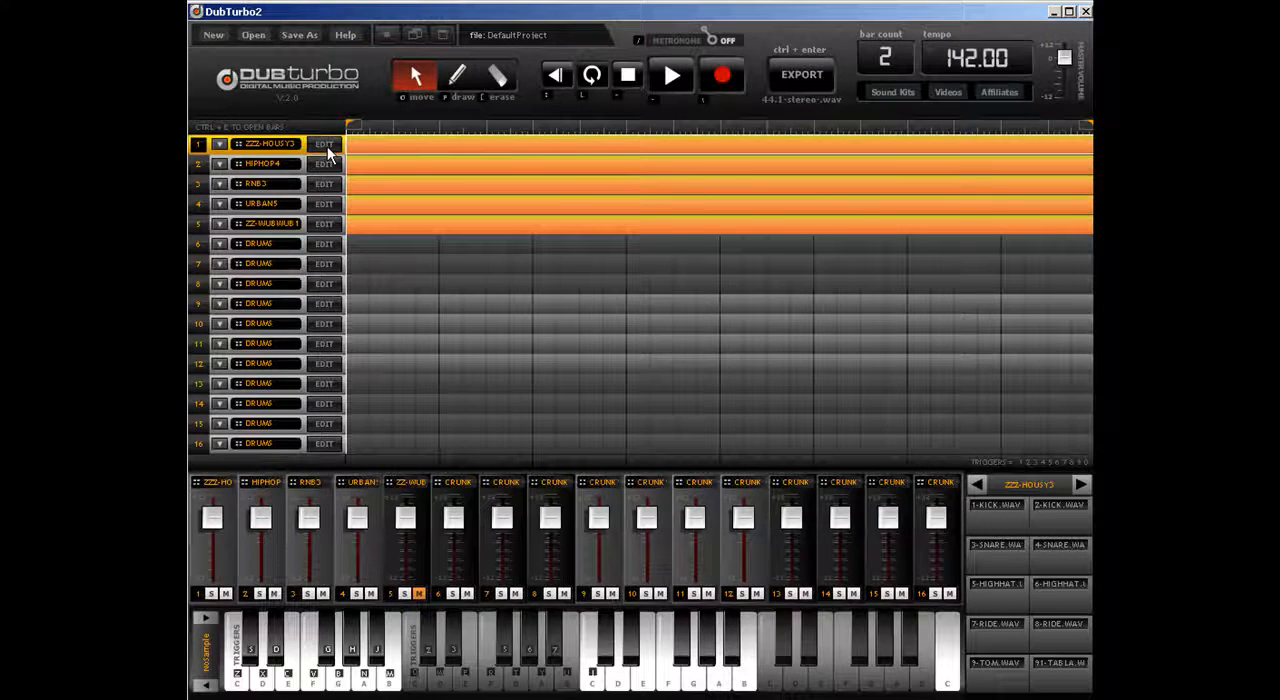
{"action": "left_click", "coordinate": [325, 145]}
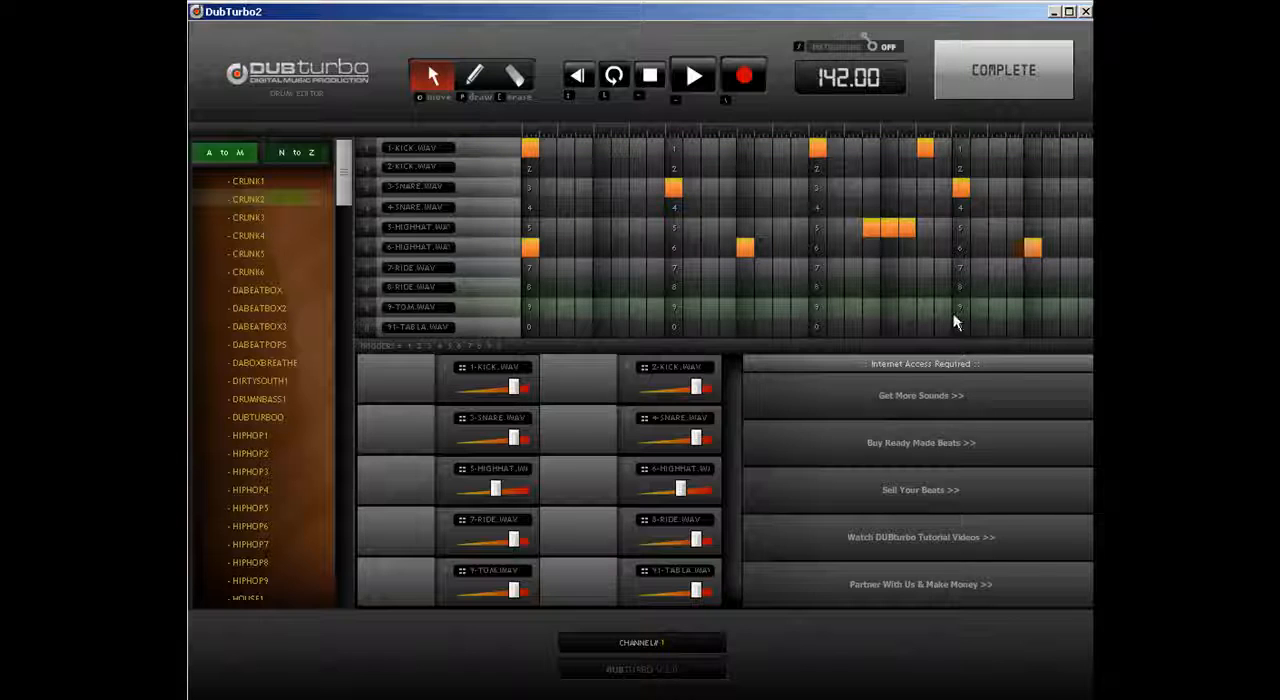
{"action": "left_click", "coordinate": [990, 68]}
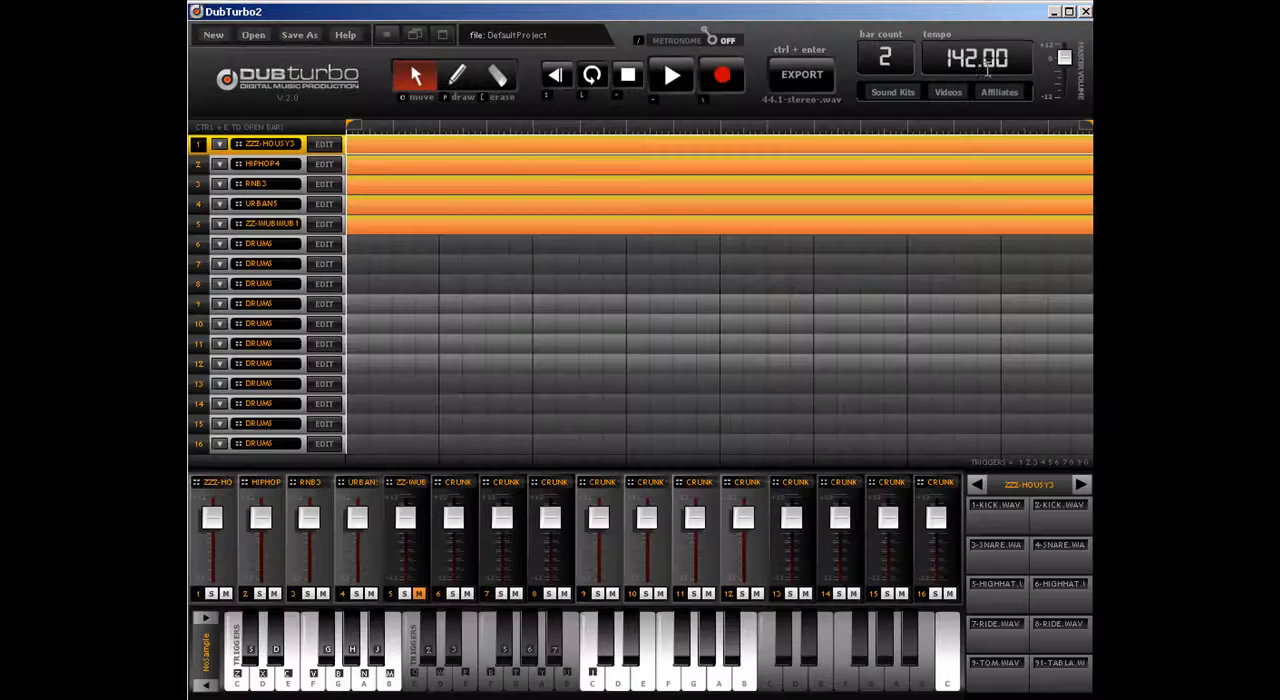
{"action": "left_click", "coordinate": [336, 168]}
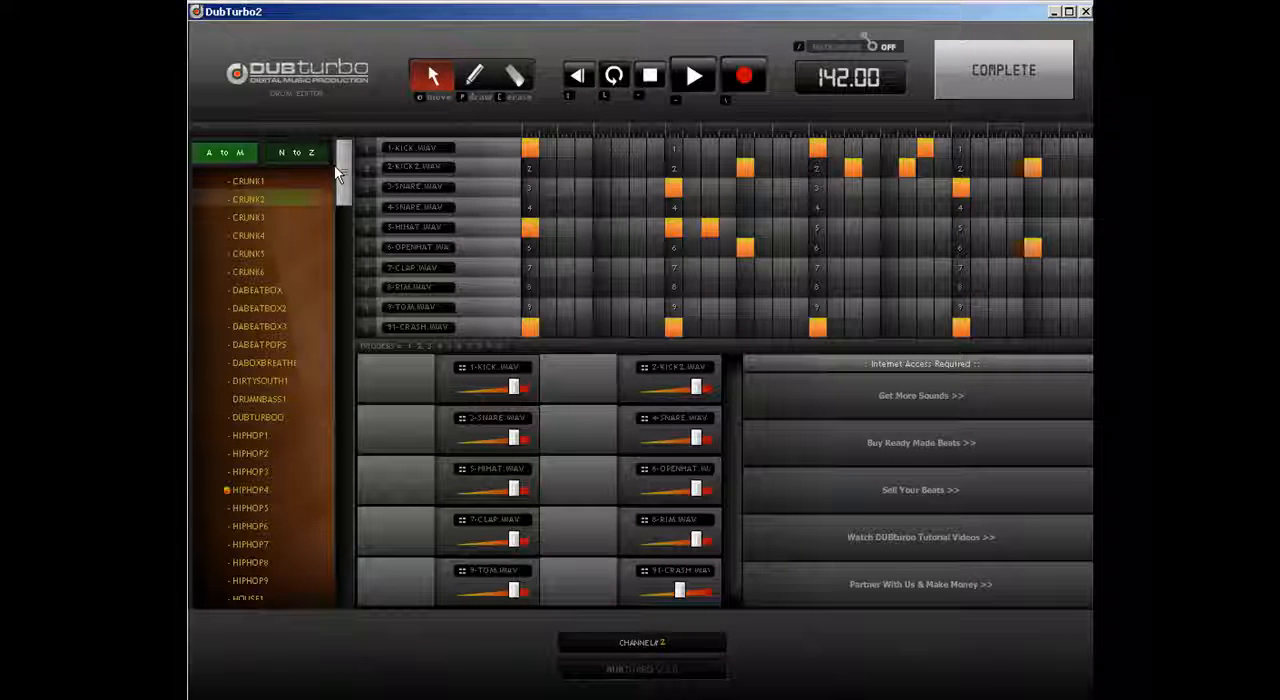
{"action": "left_click", "coordinate": [1047, 78]}
{"action": "left_click", "coordinate": [397, 194]}
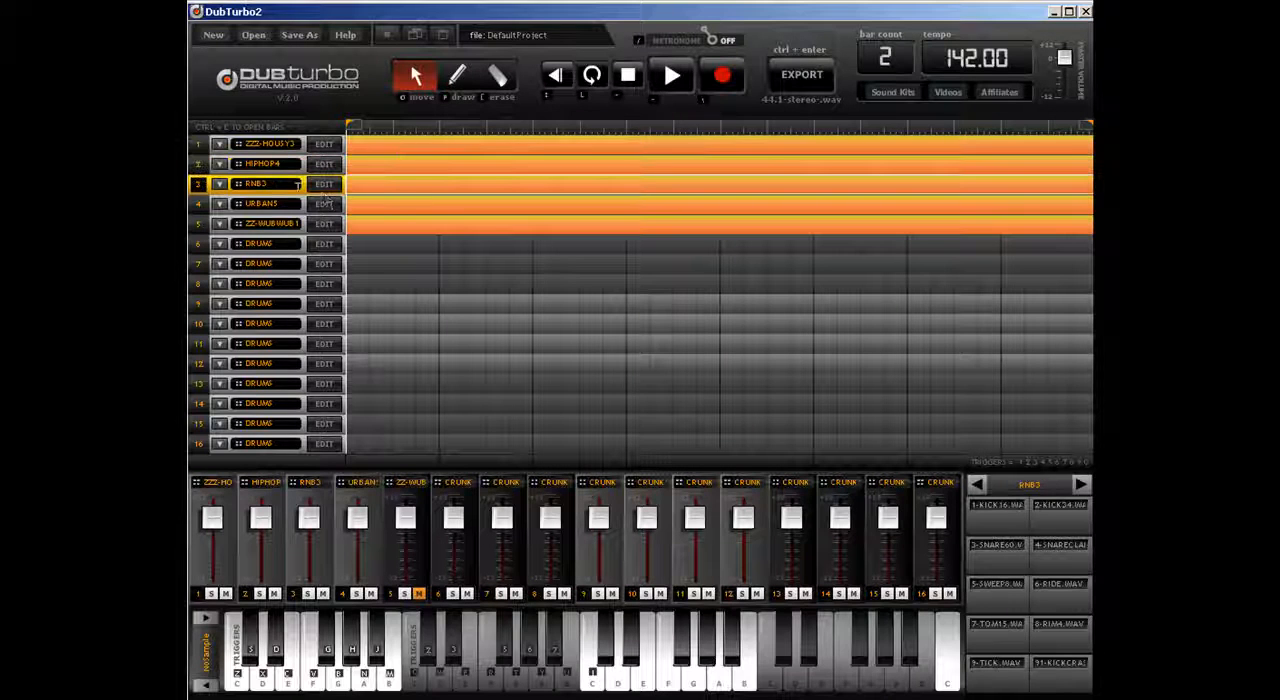
{"action": "left_click", "coordinate": [331, 190]}
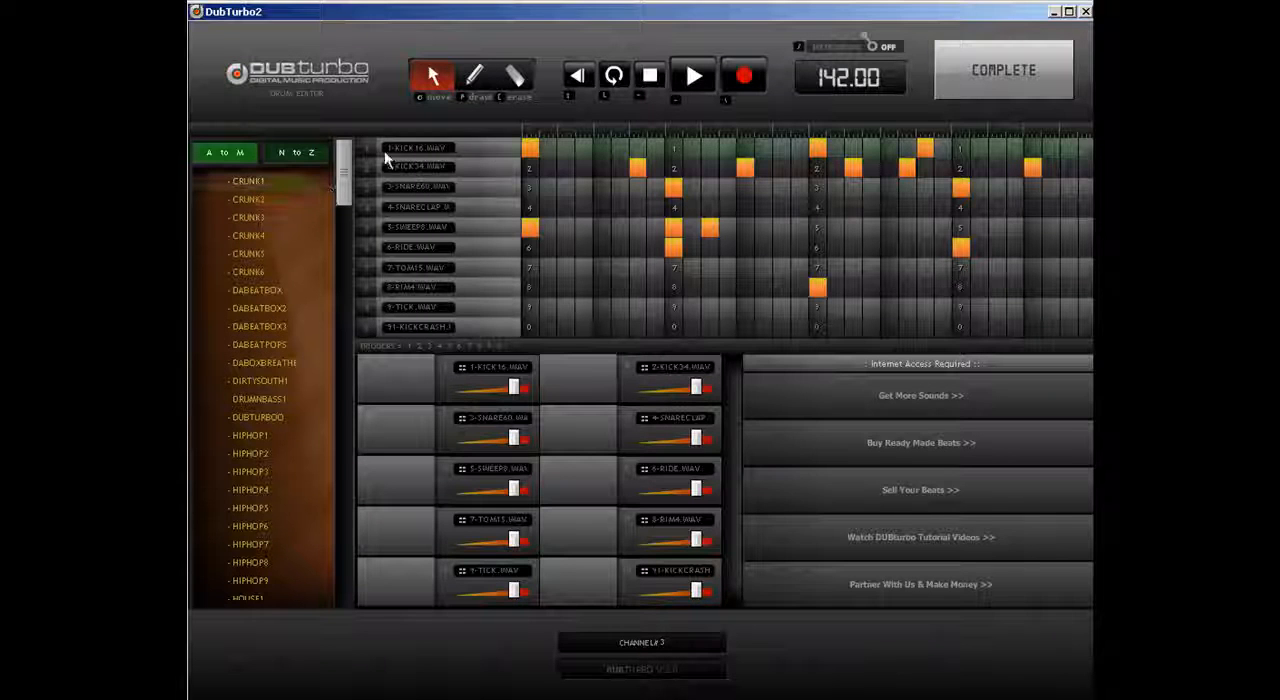
{"action": "left_click", "coordinate": [1003, 95]}
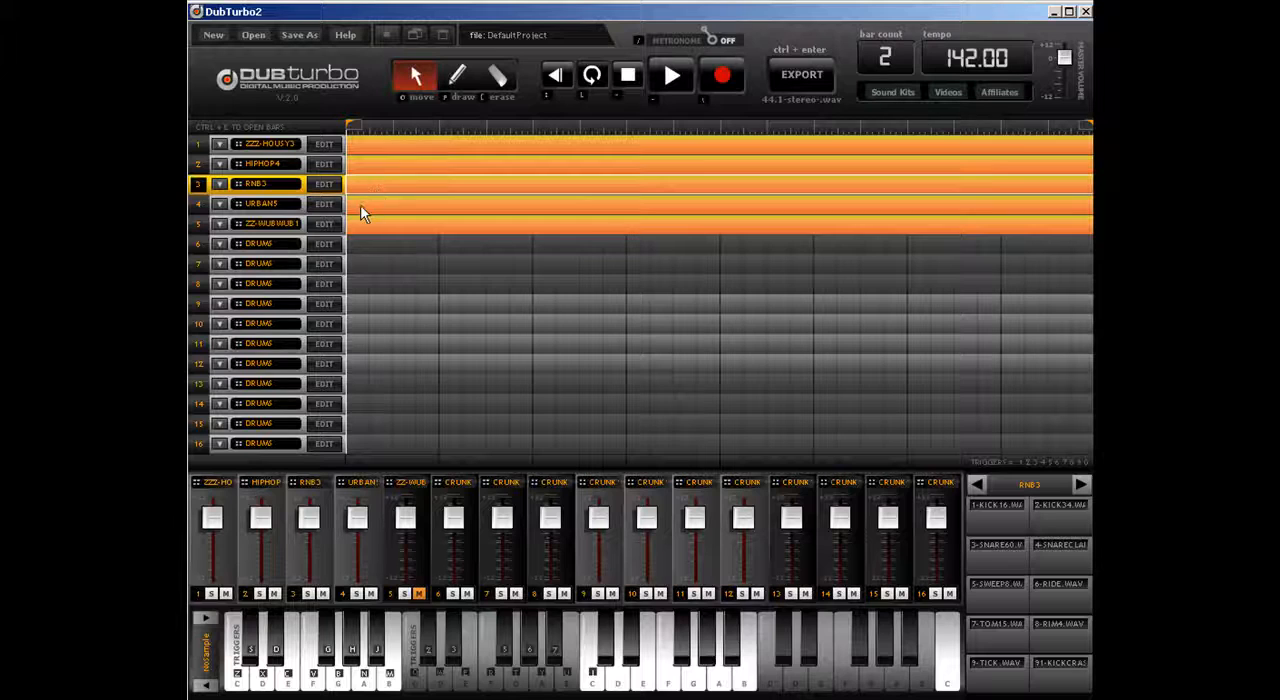
{"action": "left_click", "coordinate": [333, 206]}
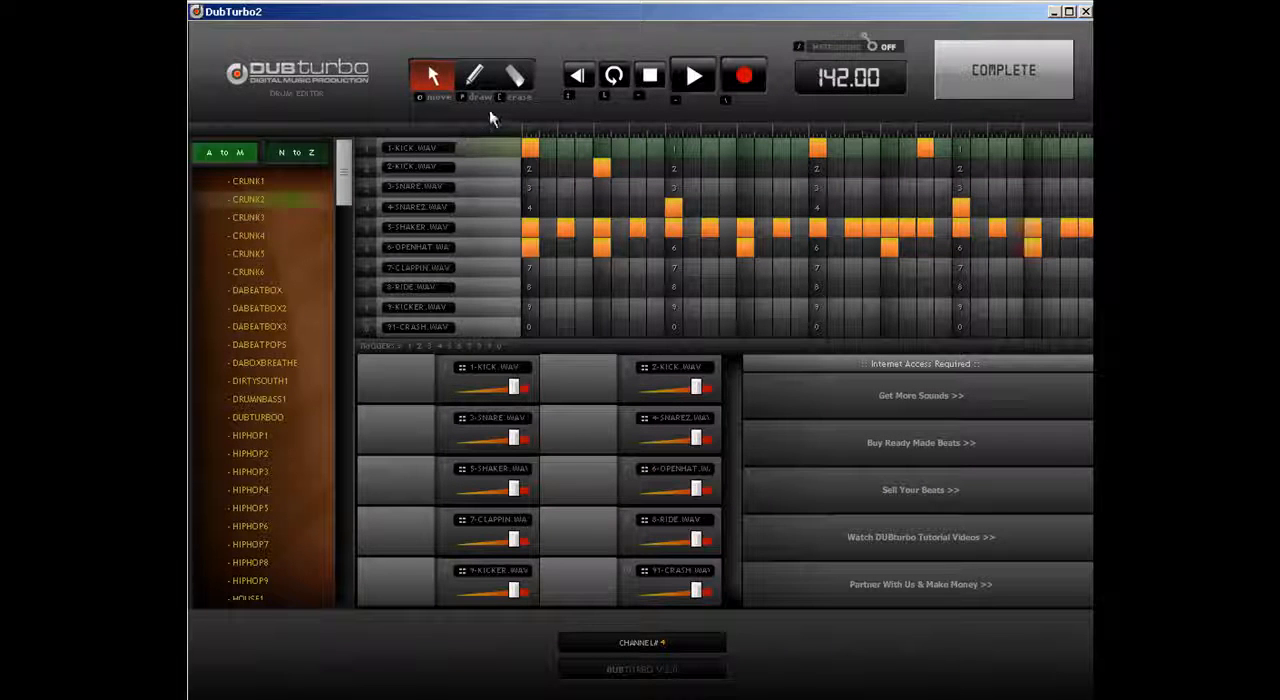
{"action": "left_click", "coordinate": [1005, 72]}
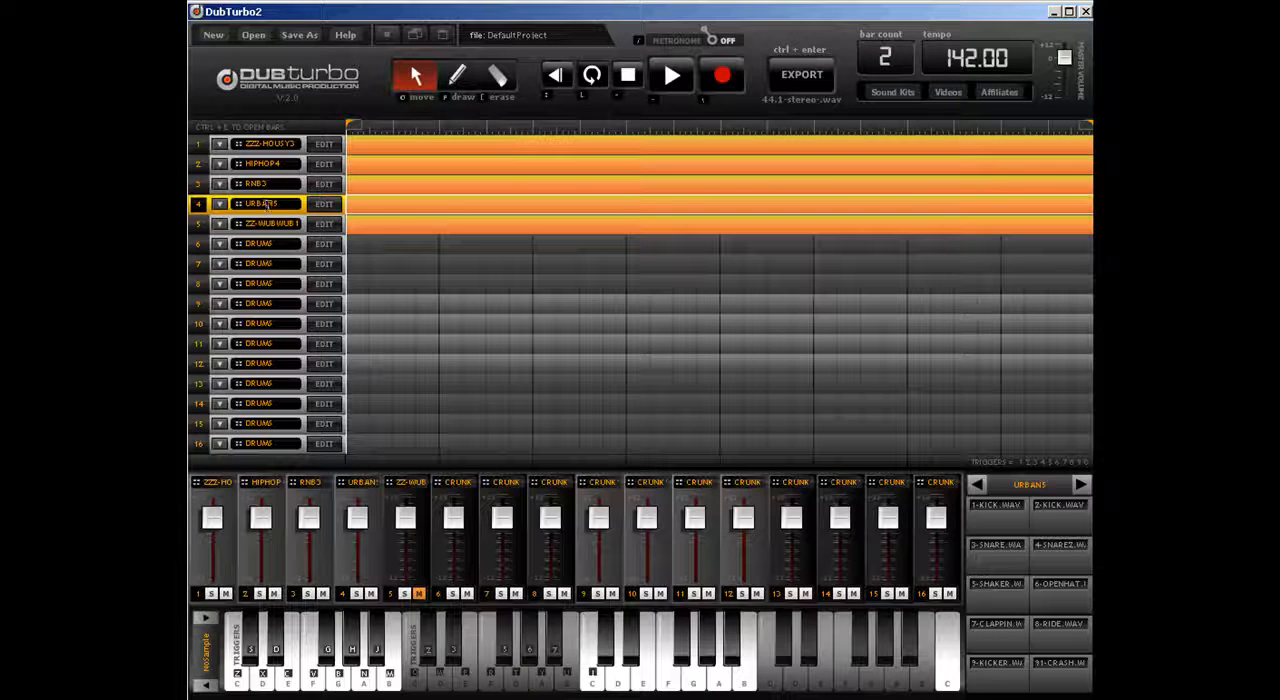
Step: Check track 5's pattern in the drum editor, return to the arrangement and unmute the track
{"action": "left_click", "coordinate": [370, 229]}
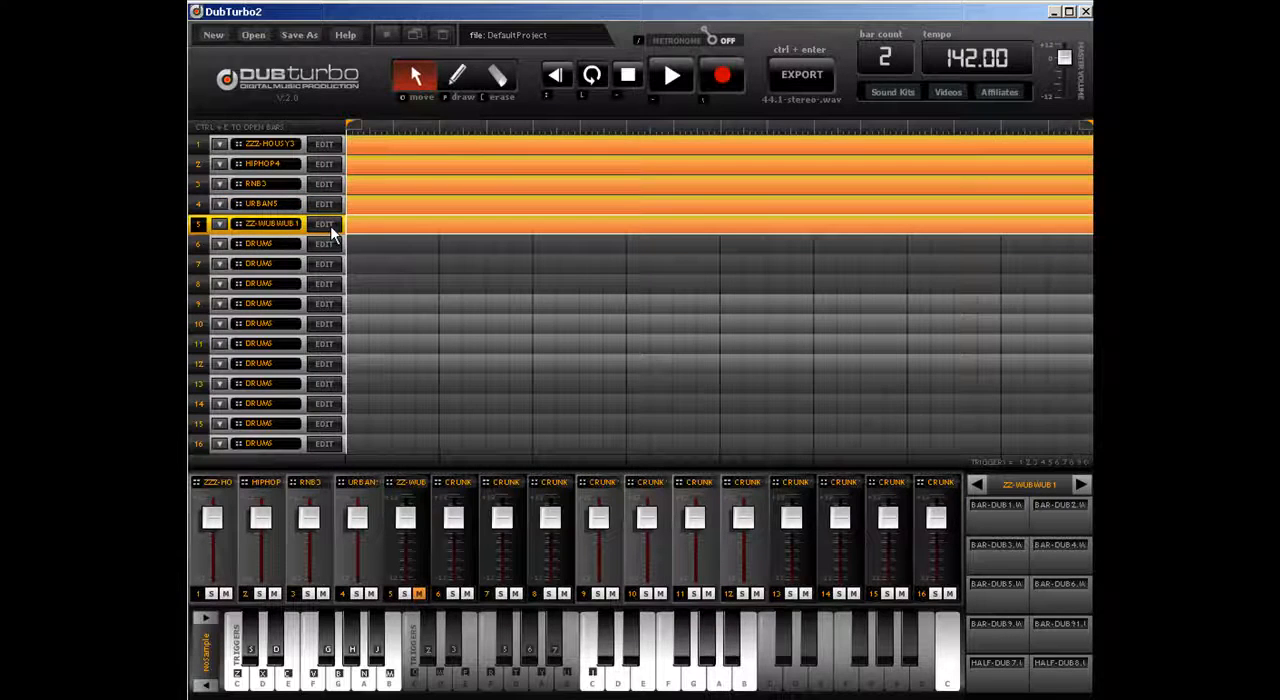
{"action": "left_click", "coordinate": [331, 228]}
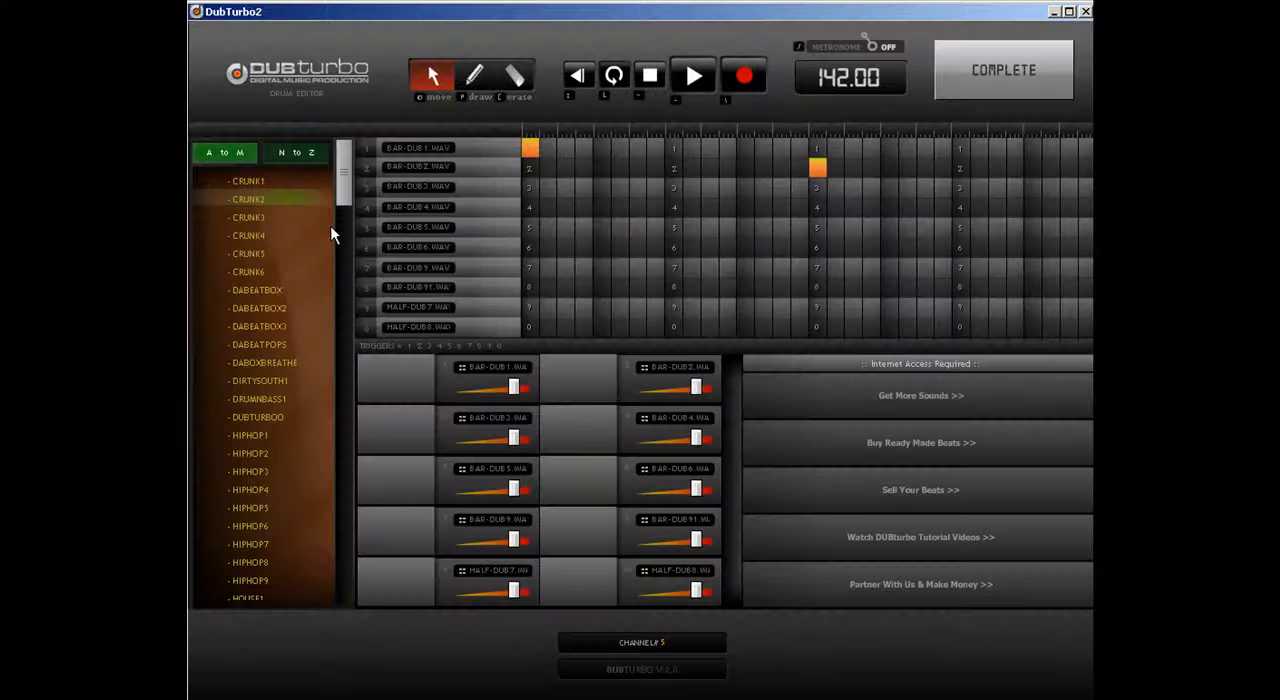
{"action": "left_click", "coordinate": [1004, 75]}
{"action": "left_click", "coordinate": [419, 593]}
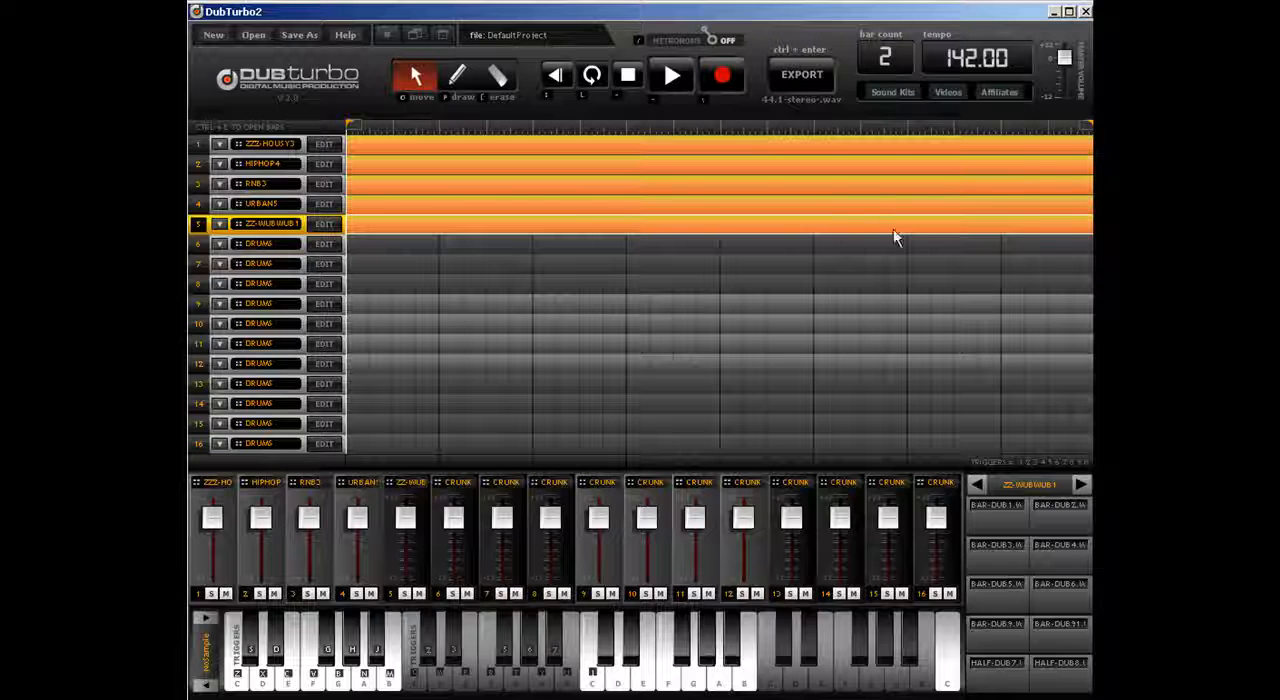
Step: Set the bar count to 16 and extend the loop region to the end of the timeline
{"action": "left_click", "coordinate": [885, 57]}
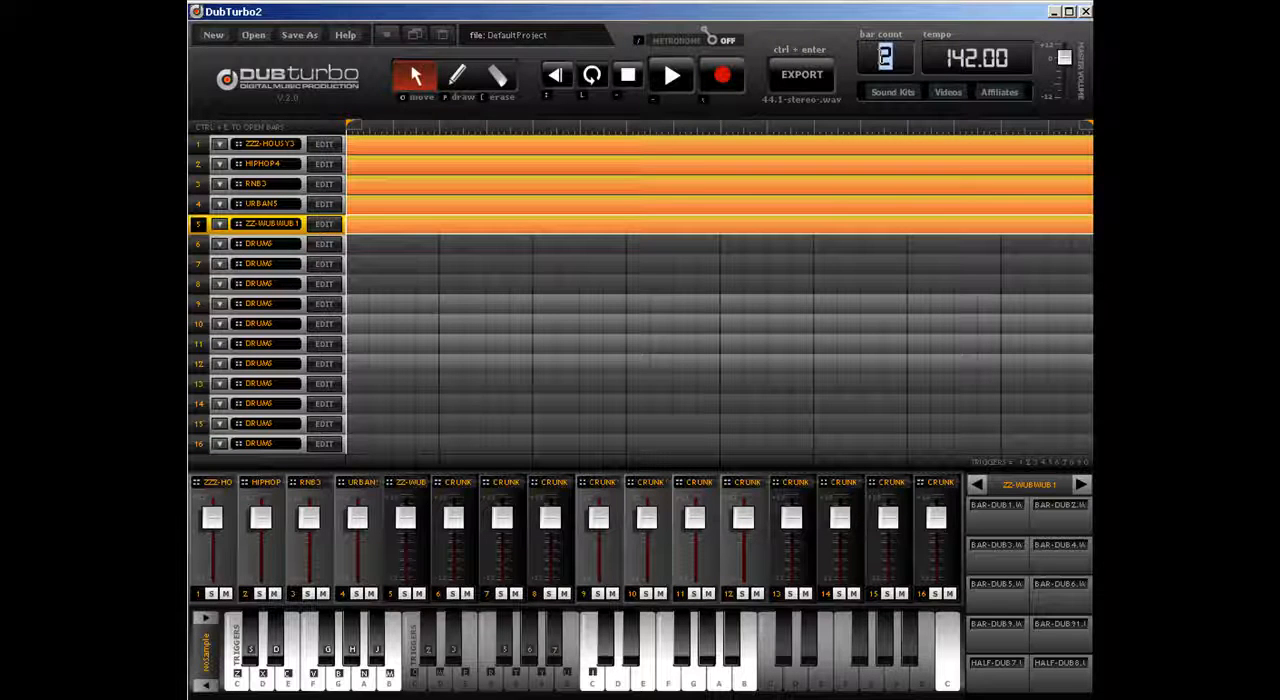
{"action": "type", "text": "16"}
{"action": "key", "text": "Return"}
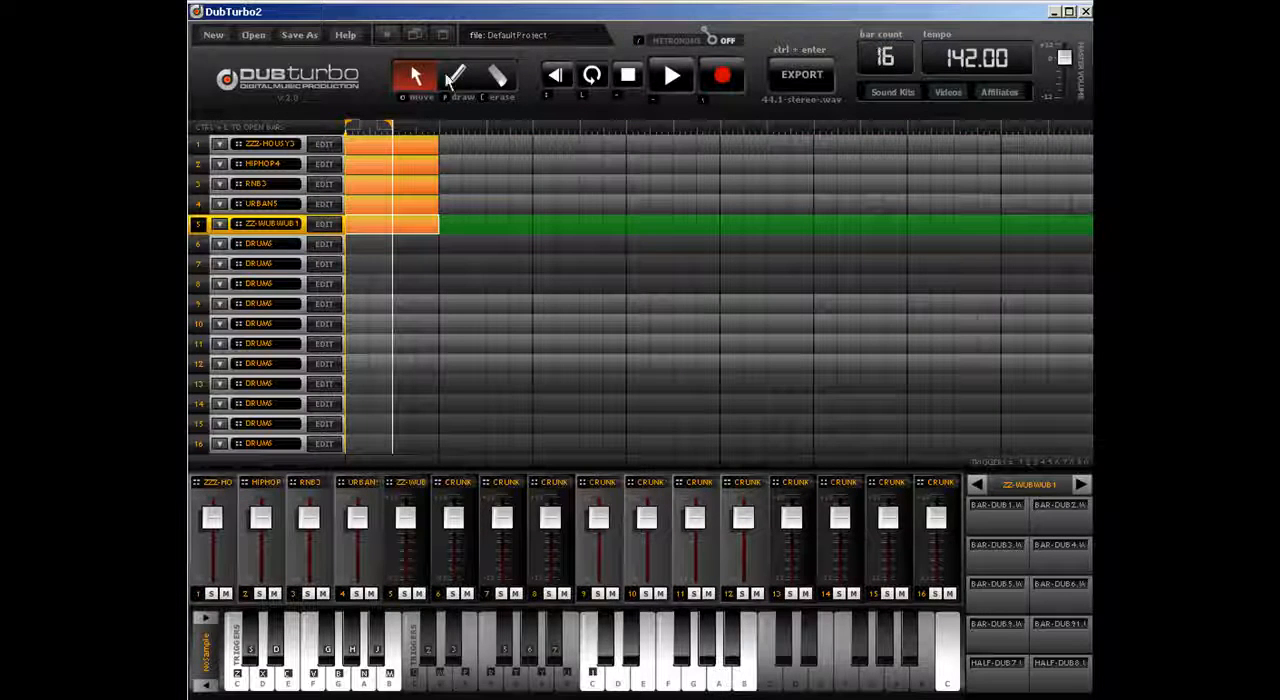
{"action": "left_click_drag", "start_coordinate": [387, 125], "coordinate": [1066, 124]}
Step: Select the two-bar clips on tracks 1 to 4 and duplicate them into bars 3 and 4
{"action": "left_click", "coordinate": [402, 149]}
{"action": "left_click", "coordinate": [403, 165], "text": "shift"}
{"action": "left_click", "coordinate": [404, 188], "text": "shift"}
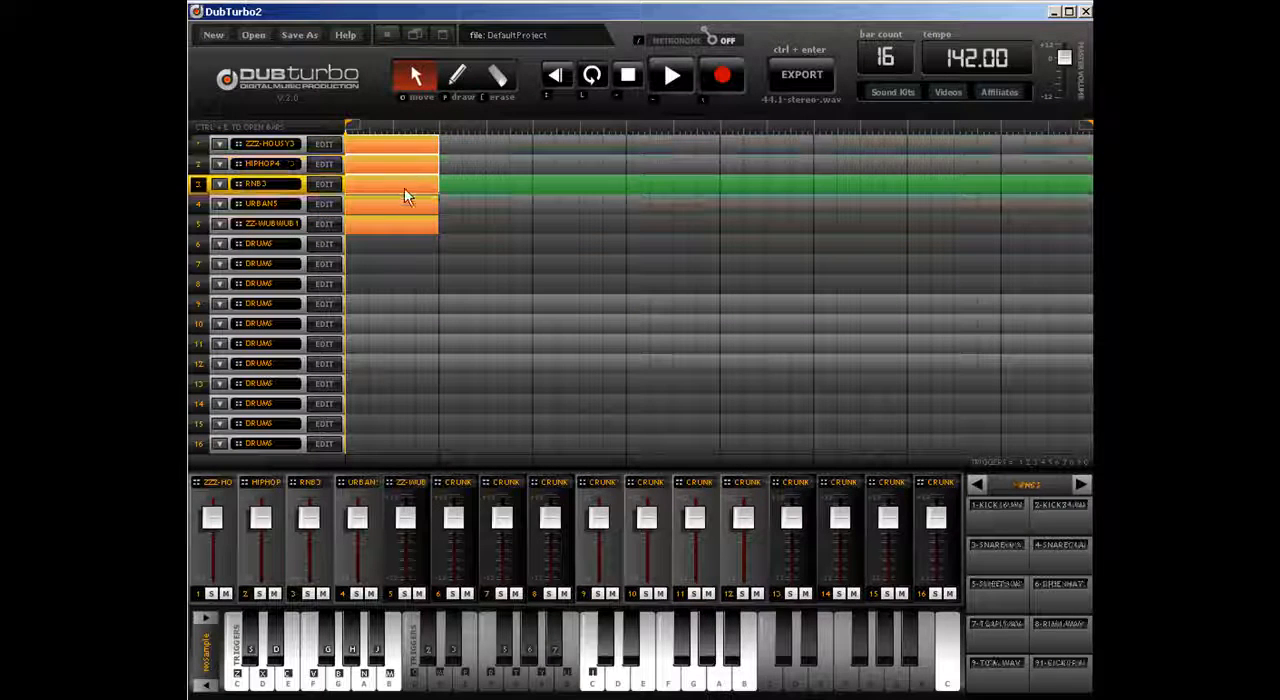
{"action": "left_click", "coordinate": [408, 208], "text": "shift"}
{"action": "left_click_drag", "start_coordinate": [375, 157], "coordinate": [473, 150]}
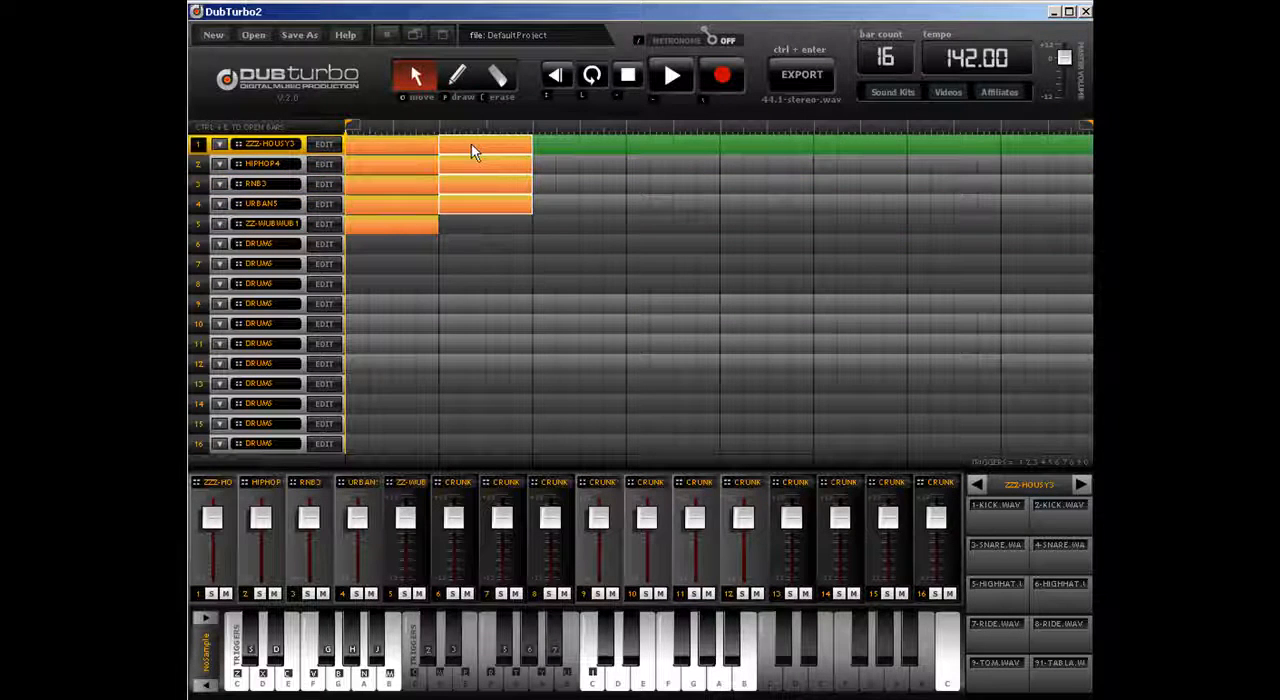
Step: Duplicate the clips on tracks 1 to 4 across the remaining bars up to bar 16
{"action": "left_click", "coordinate": [391, 148], "text": "shift"}
{"action": "left_click", "coordinate": [391, 165], "text": "shift"}
{"action": "left_click", "coordinate": [390, 185], "text": "shift"}
{"action": "left_click", "coordinate": [390, 205], "text": "shift"}
{"action": "left_click_drag", "start_coordinate": [389, 149], "coordinate": [930, 147]}
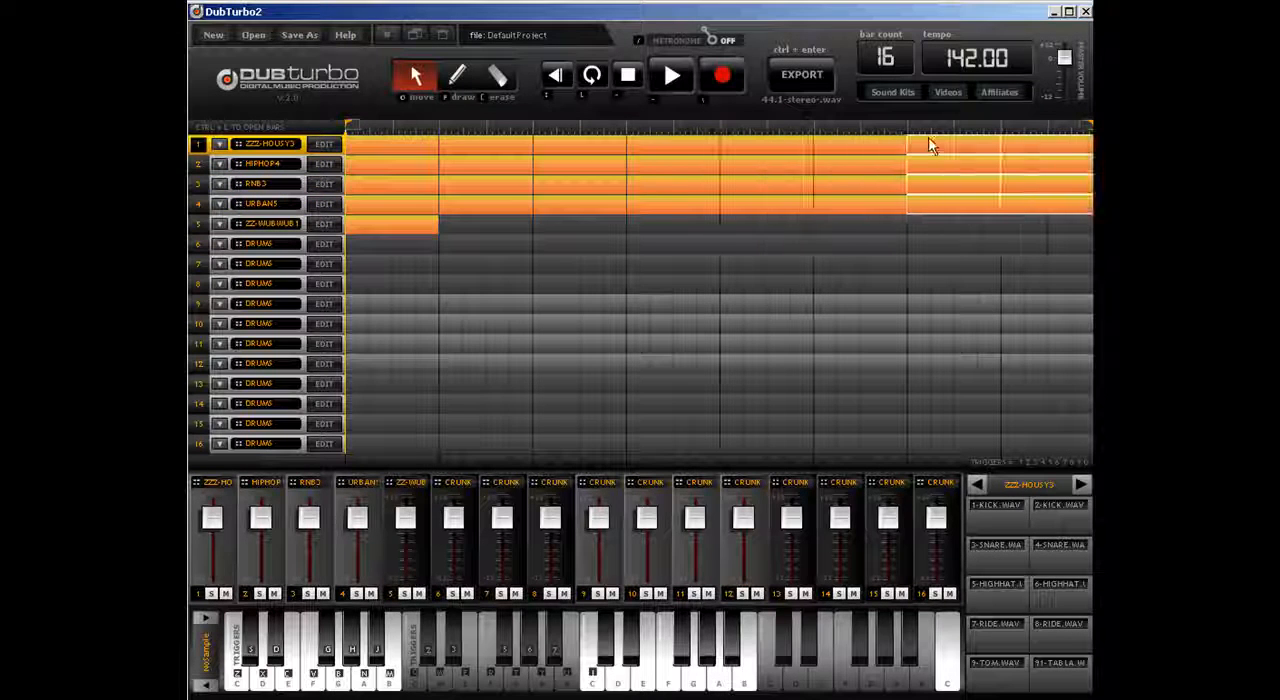
Step: Duplicate track 5's clip into bars 3 and 4, and move the copy's hits to BAR-DUB3 and BAR-DUB4
{"action": "left_click", "coordinate": [476, 232]}
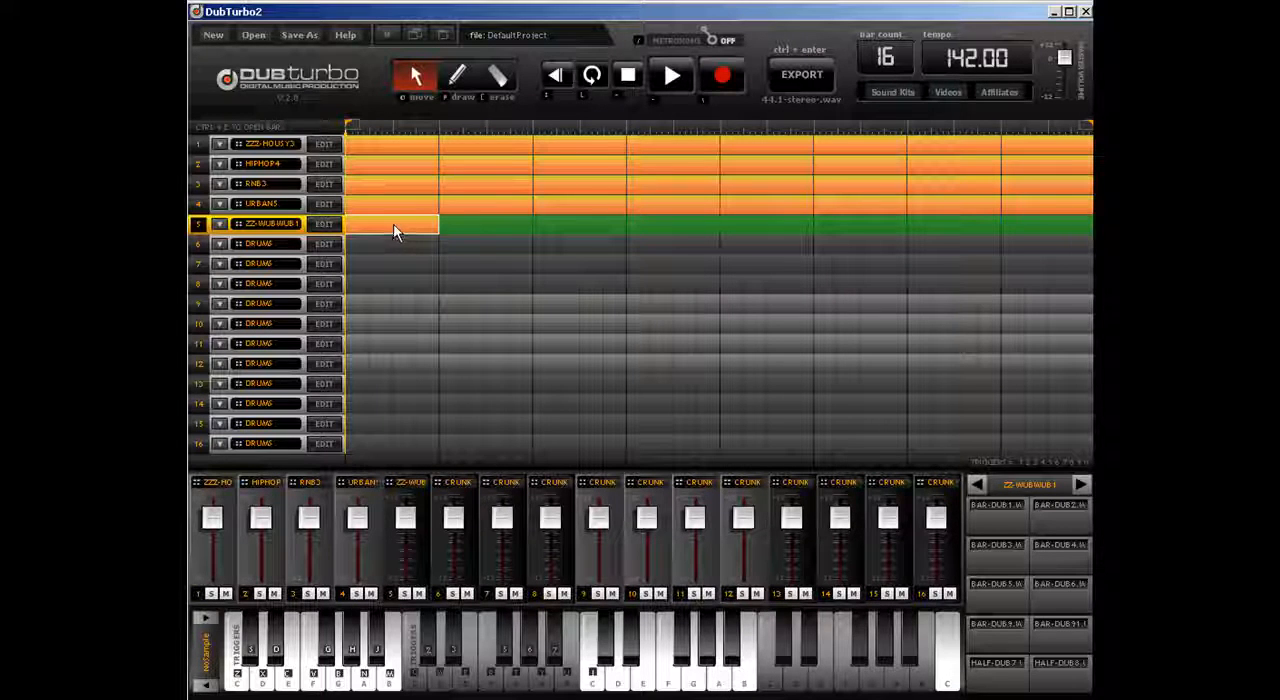
{"action": "left_click_drag", "start_coordinate": [395, 232], "coordinate": [491, 226]}
{"action": "left_click", "coordinate": [335, 230]}
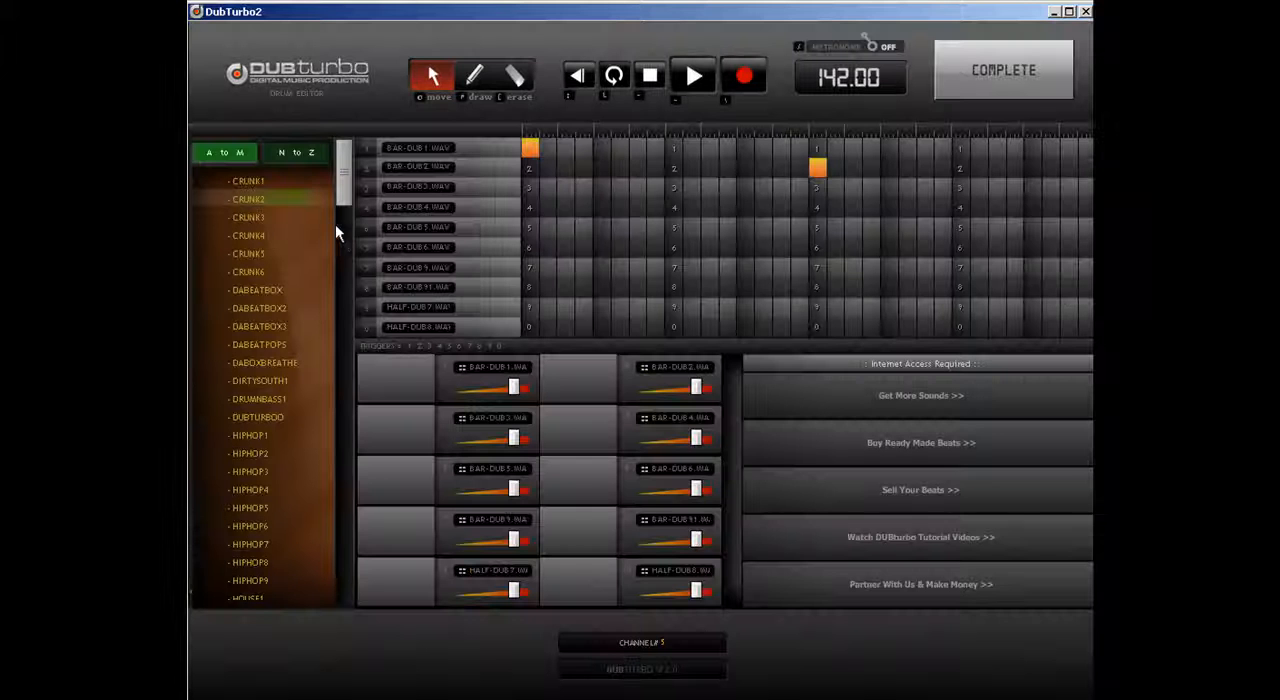
{"action": "left_click_drag", "start_coordinate": [529, 150], "coordinate": [529, 192]}
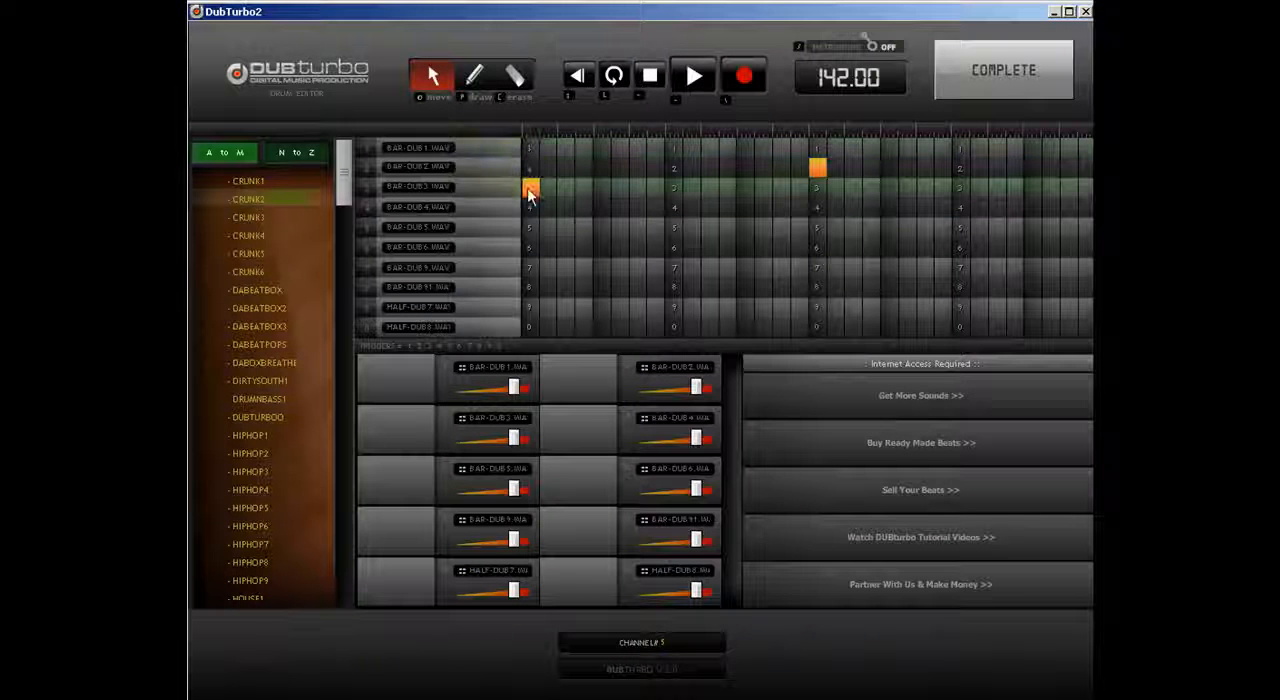
{"action": "left_click_drag", "start_coordinate": [817, 169], "coordinate": [817, 206]}
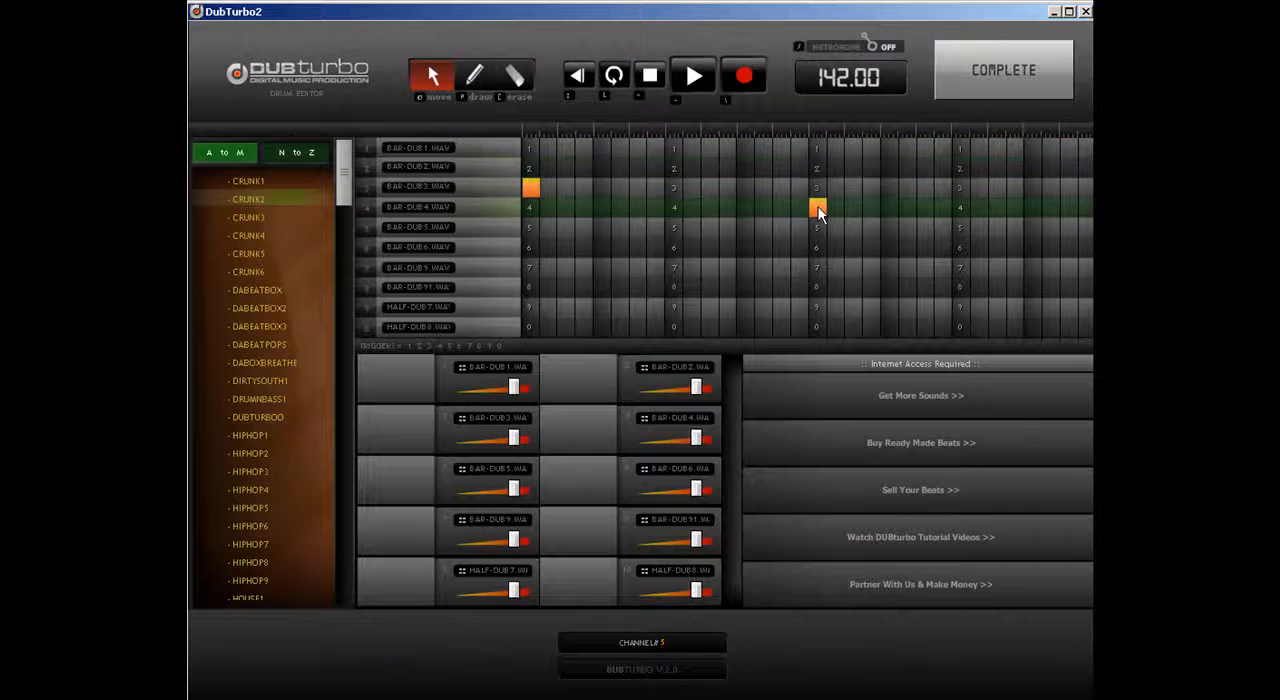
Step: Duplicate track 5's latest clip into bars 5 and 6, and move the copy's hits to BAR-DUB5 and BAR-DUB6
{"action": "left_click", "coordinate": [1018, 80]}
{"action": "left_click_drag", "start_coordinate": [511, 219], "coordinate": [584, 227]}
{"action": "left_click", "coordinate": [335, 226]}
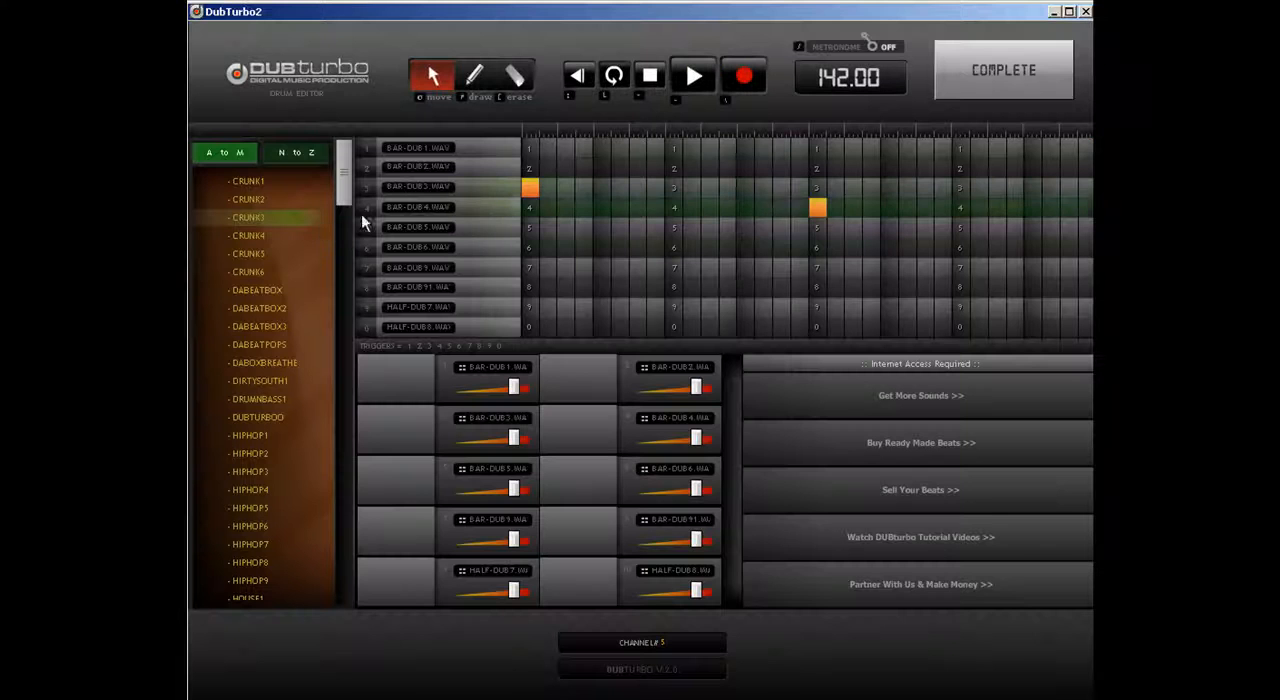
{"action": "left_click_drag", "start_coordinate": [531, 190], "coordinate": [532, 230]}
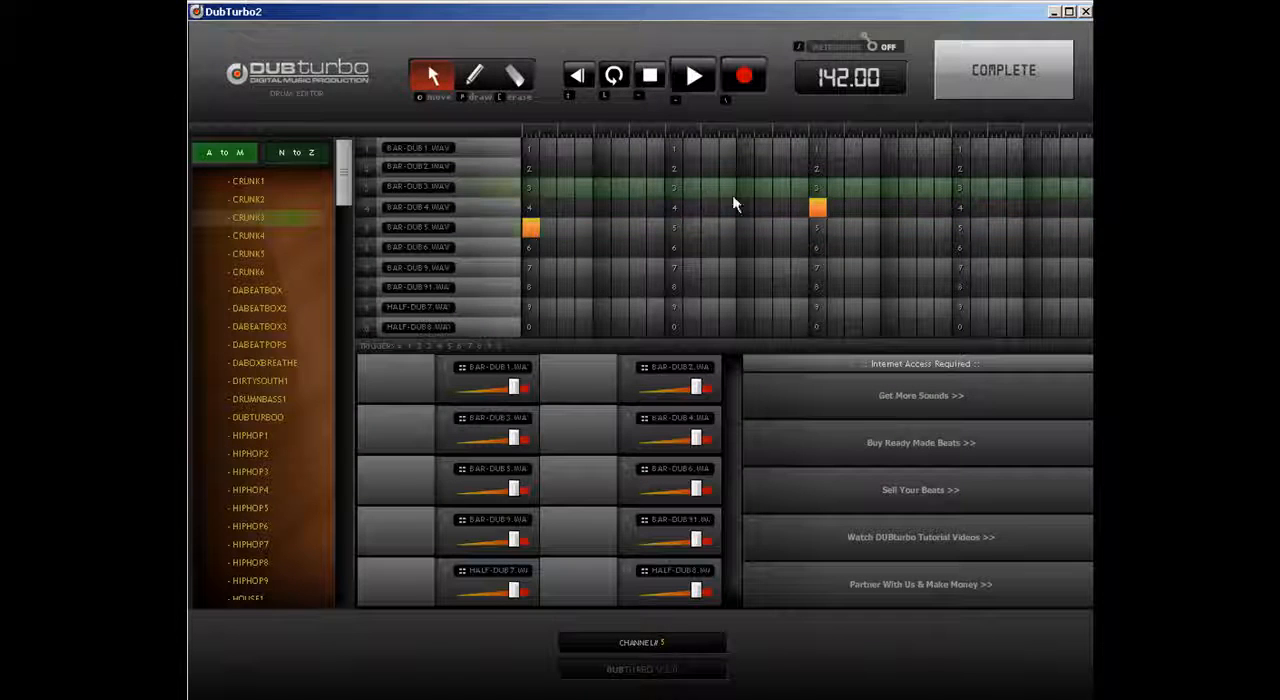
{"action": "left_click_drag", "start_coordinate": [817, 207], "coordinate": [814, 250]}
{"action": "left_click", "coordinate": [1008, 63]}
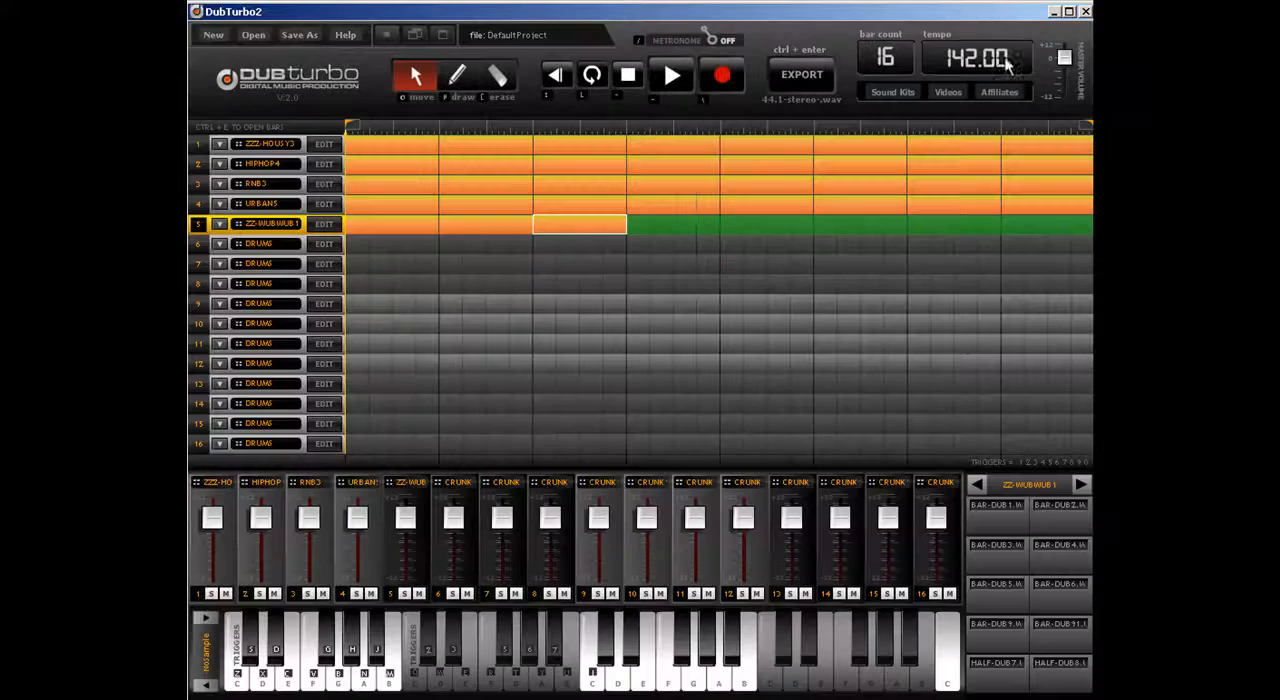
Step: Duplicate track 5's latest clip into bars 7 and 8, and move the copy's hits to BAR-DUB9 and BAR-DUB91
{"action": "left_click_drag", "start_coordinate": [497, 229], "coordinate": [700, 228]}
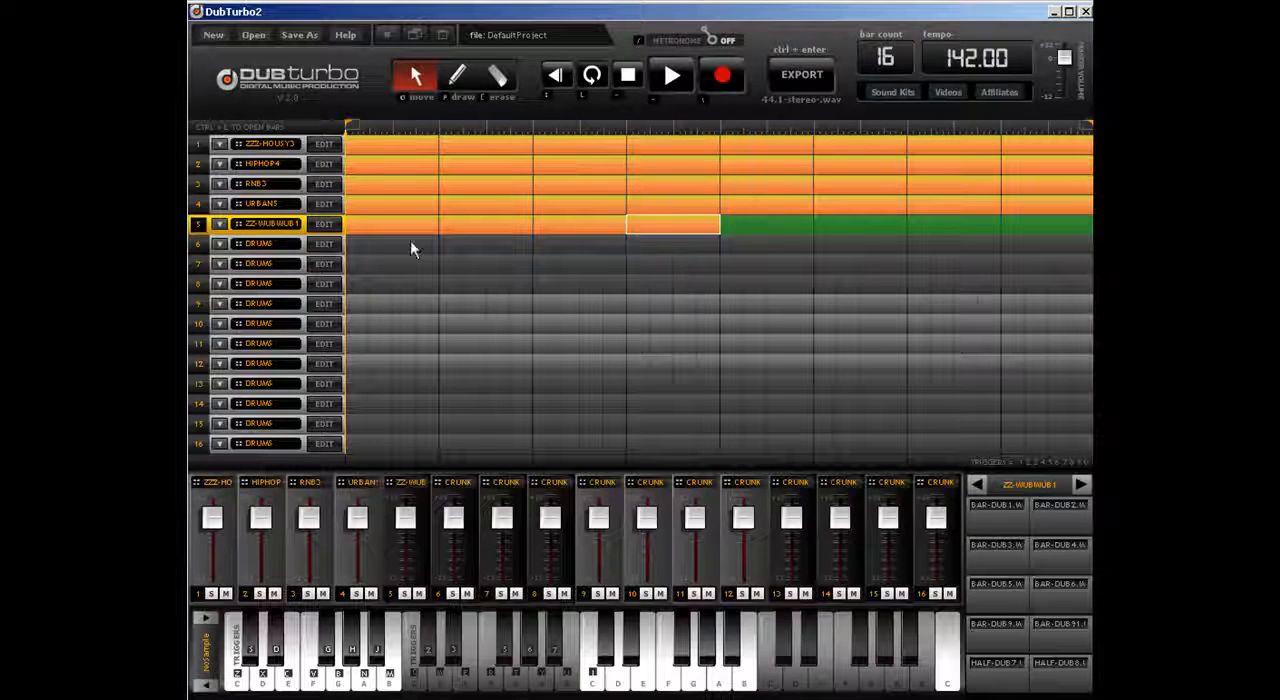
{"action": "left_click", "coordinate": [323, 223]}
{"action": "left_click_drag", "start_coordinate": [529, 229], "coordinate": [530, 279]}
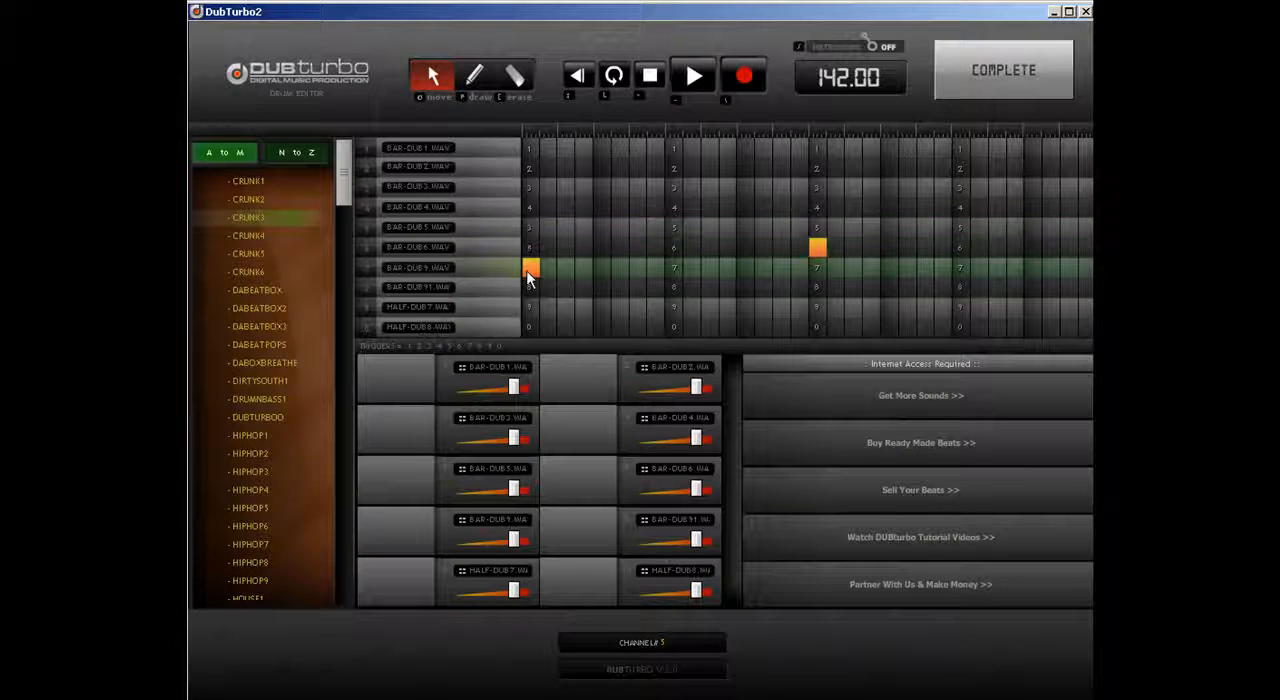
{"action": "left_click_drag", "start_coordinate": [819, 250], "coordinate": [822, 292]}
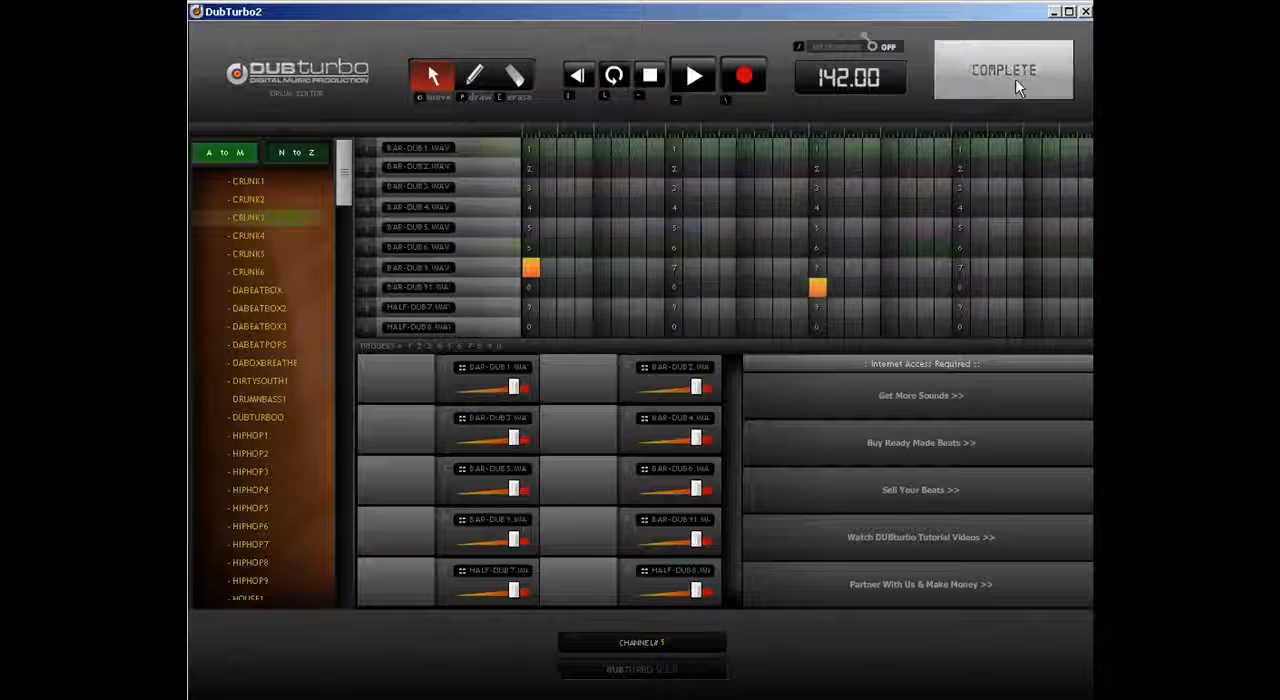
{"action": "left_click", "coordinate": [1016, 87]}
Step: Duplicate track 5's latest clip into bars 9 and 10, and move the copy's hits to HALF-DUB7 and HALF-DUB8
{"action": "left_click_drag", "start_coordinate": [678, 230], "coordinate": [788, 229]}
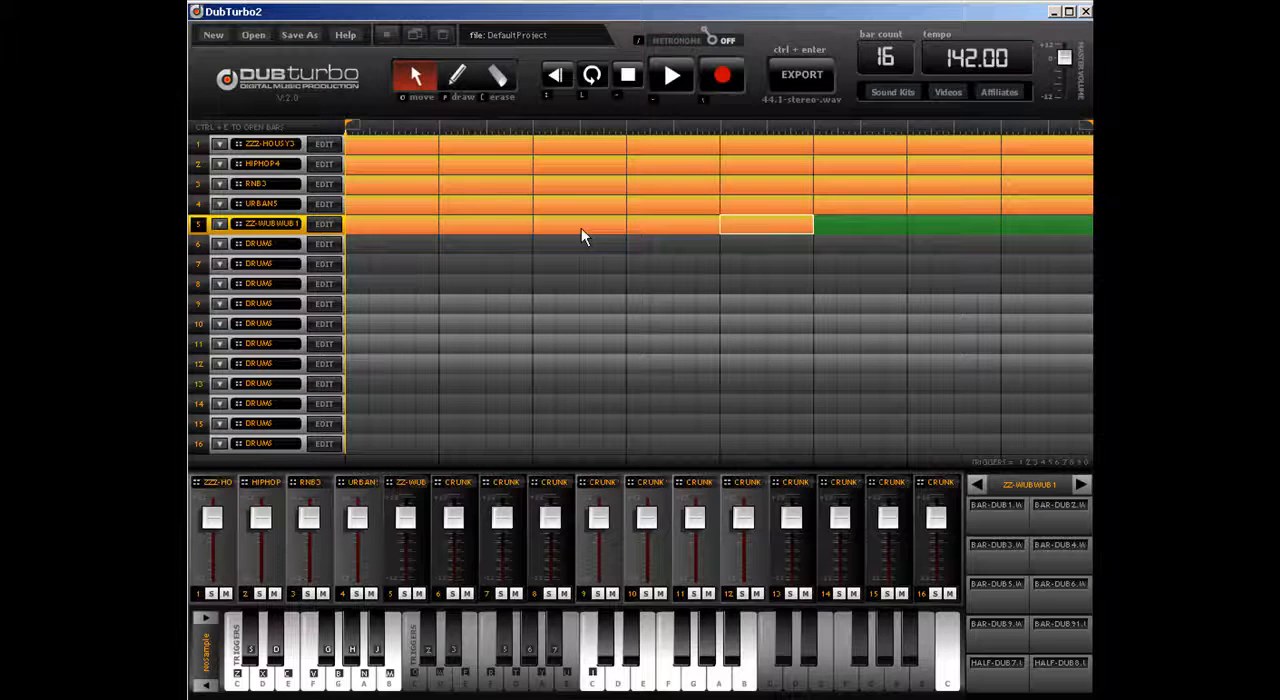
{"action": "left_click", "coordinate": [324, 224]}
{"action": "left_click_drag", "start_coordinate": [538, 270], "coordinate": [530, 302]}
{"action": "left_click_drag", "start_coordinate": [818, 289], "coordinate": [815, 328]}
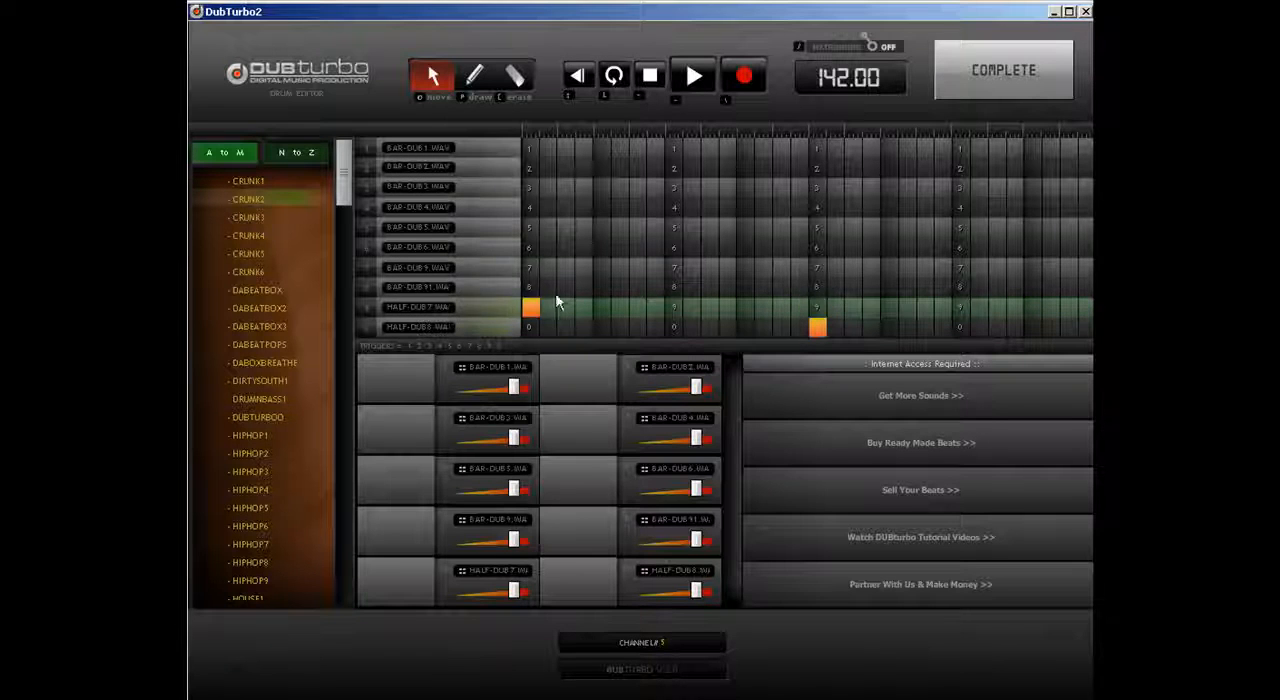
Step: Draw an extra HALF-DUB7 hit midway through the clip's first bar and an extra HALF-DUB8 hit midway through its second bar
{"action": "left_click", "coordinate": [476, 78]}
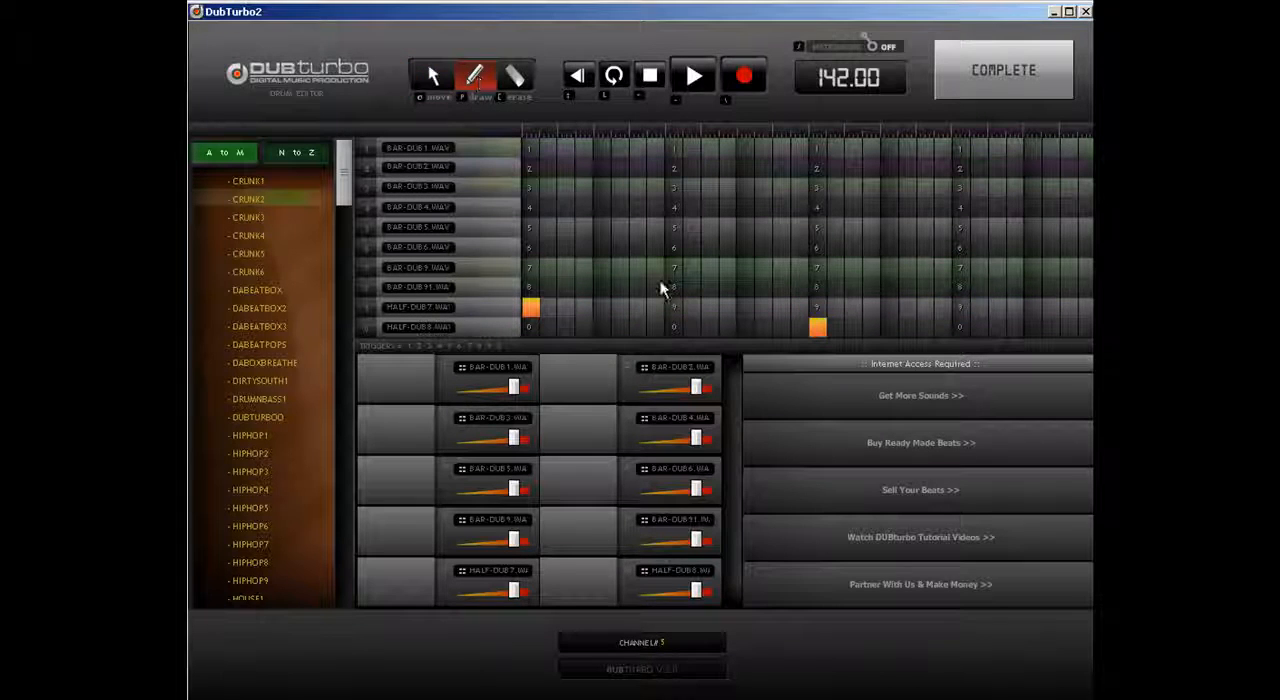
{"action": "left_click", "coordinate": [674, 309]}
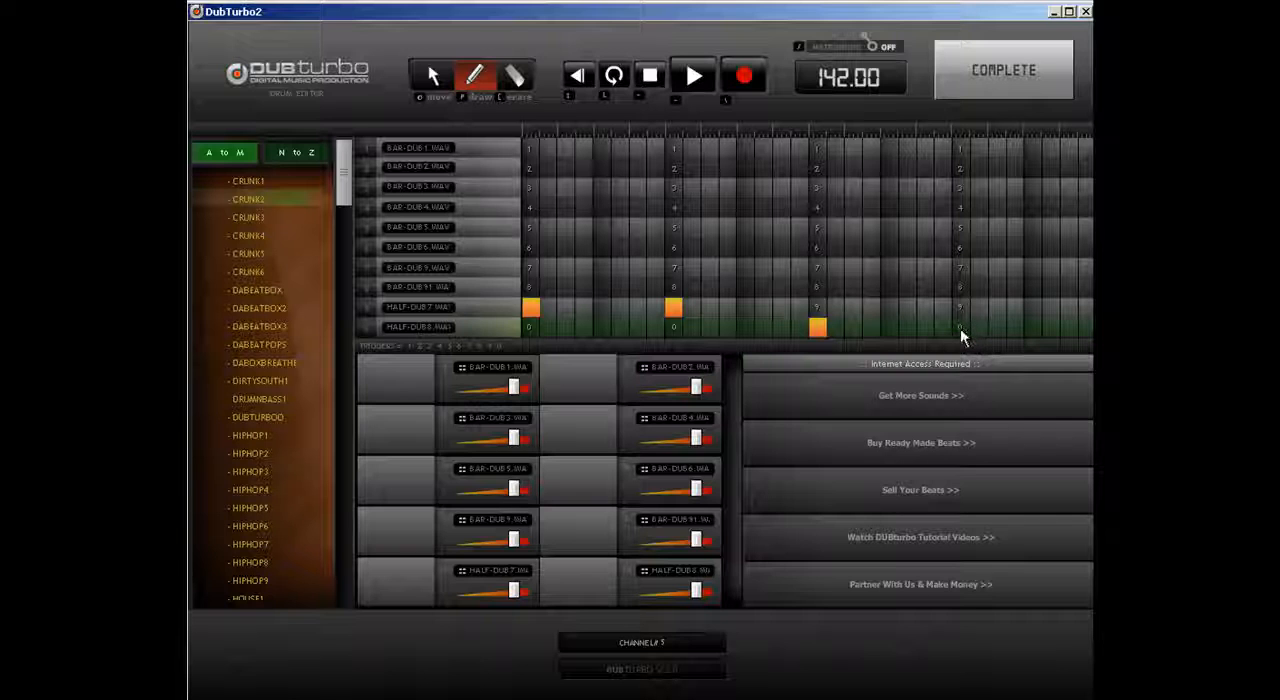
{"action": "left_click", "coordinate": [960, 328]}
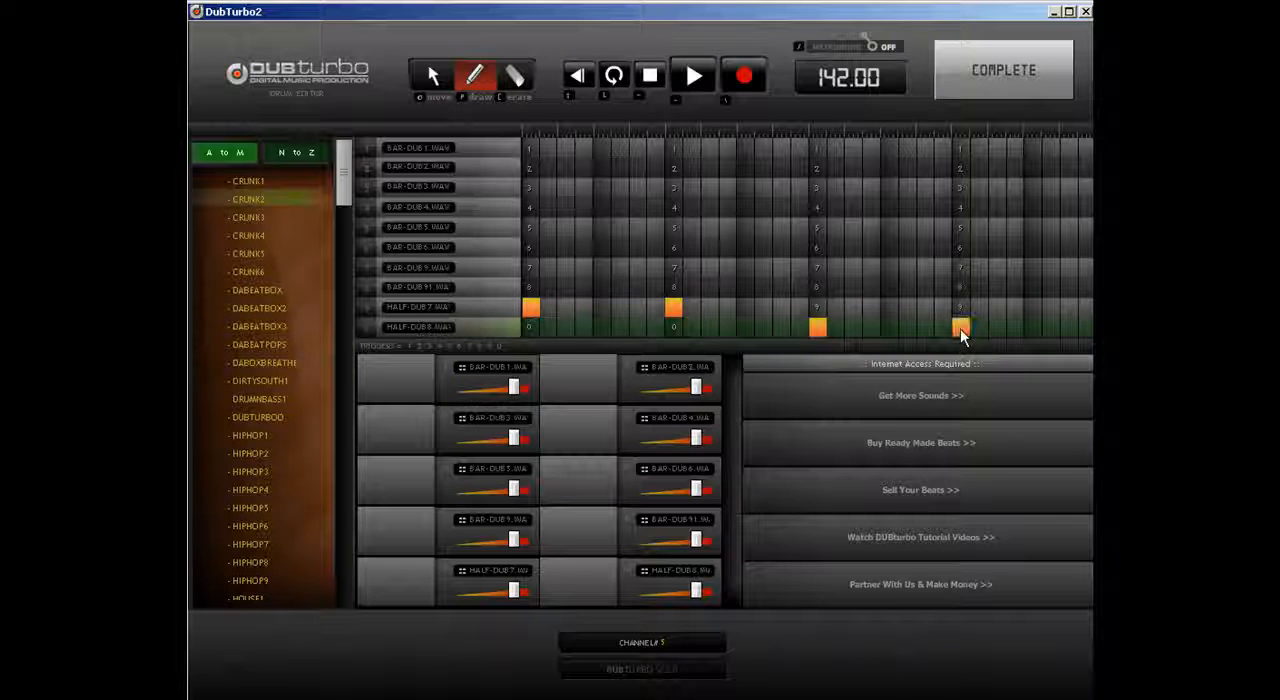
{"action": "left_click", "coordinate": [986, 86]}
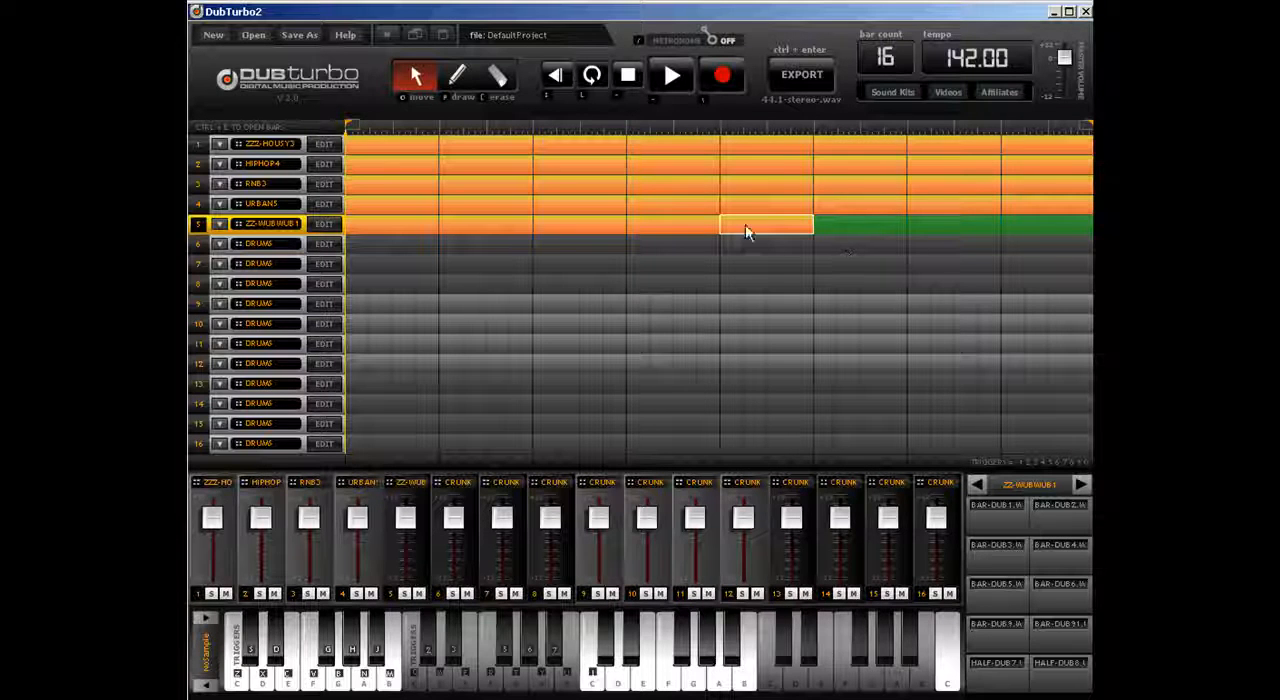
{"action": "left_click", "coordinate": [326, 223]}
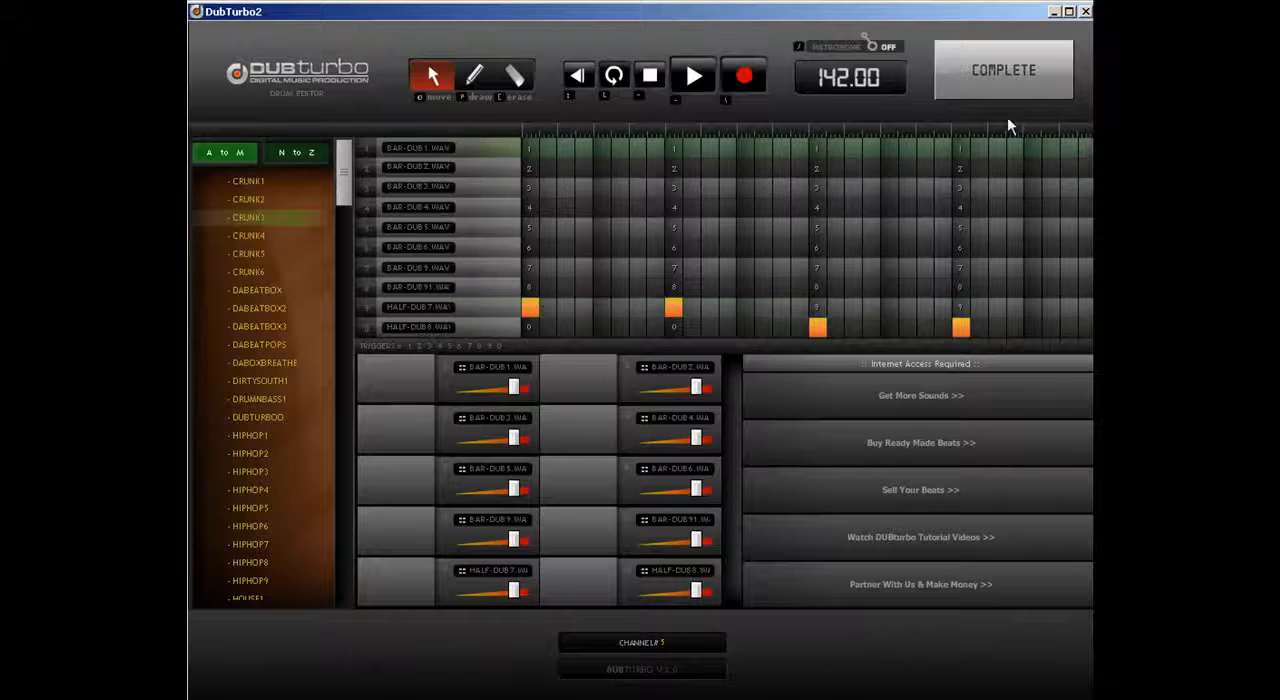
{"action": "left_click", "coordinate": [1004, 75]}
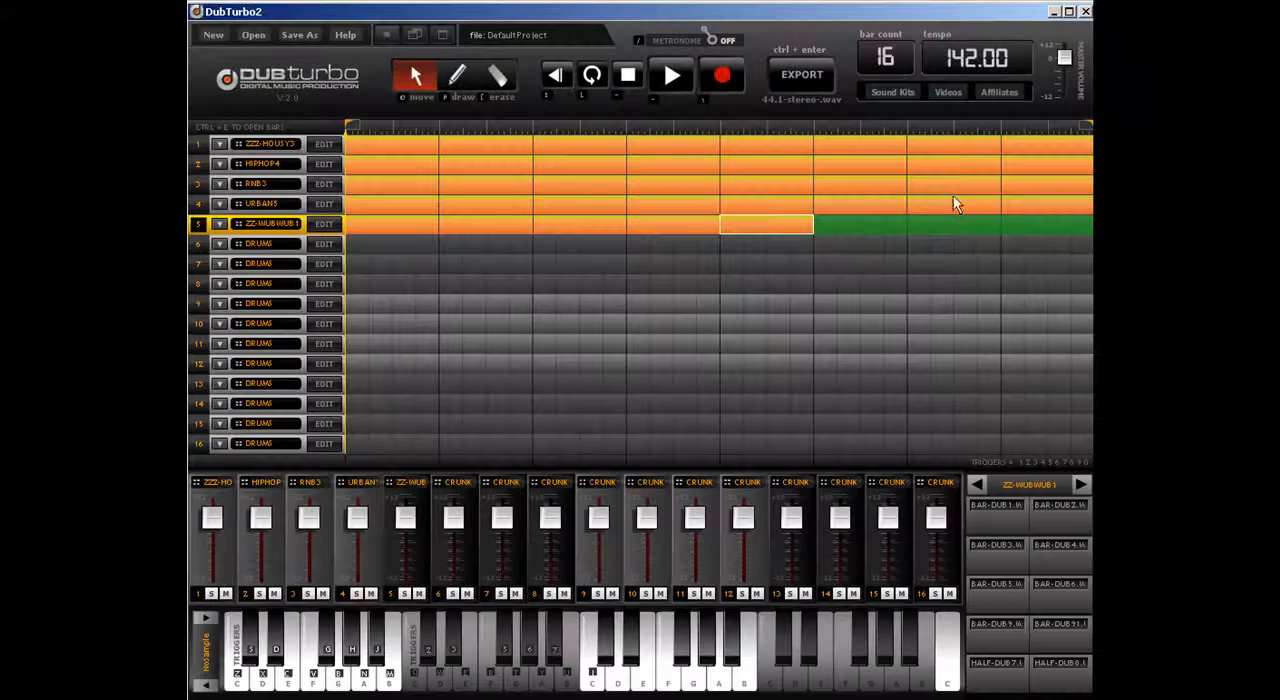
Step: Set the bar count to 32 and extend the loop region to the end of the timeline
{"action": "double_click", "coordinate": [883, 55]}
{"action": "type", "text": "32"}
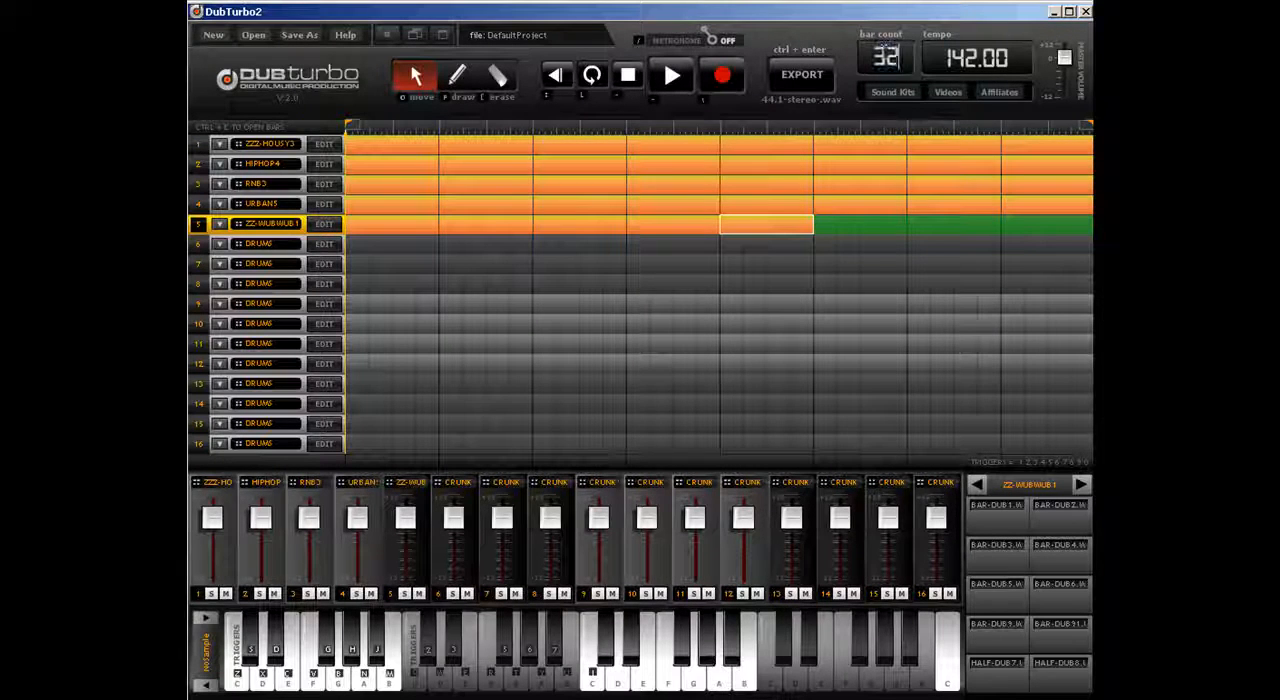
{"action": "key", "text": "Return"}
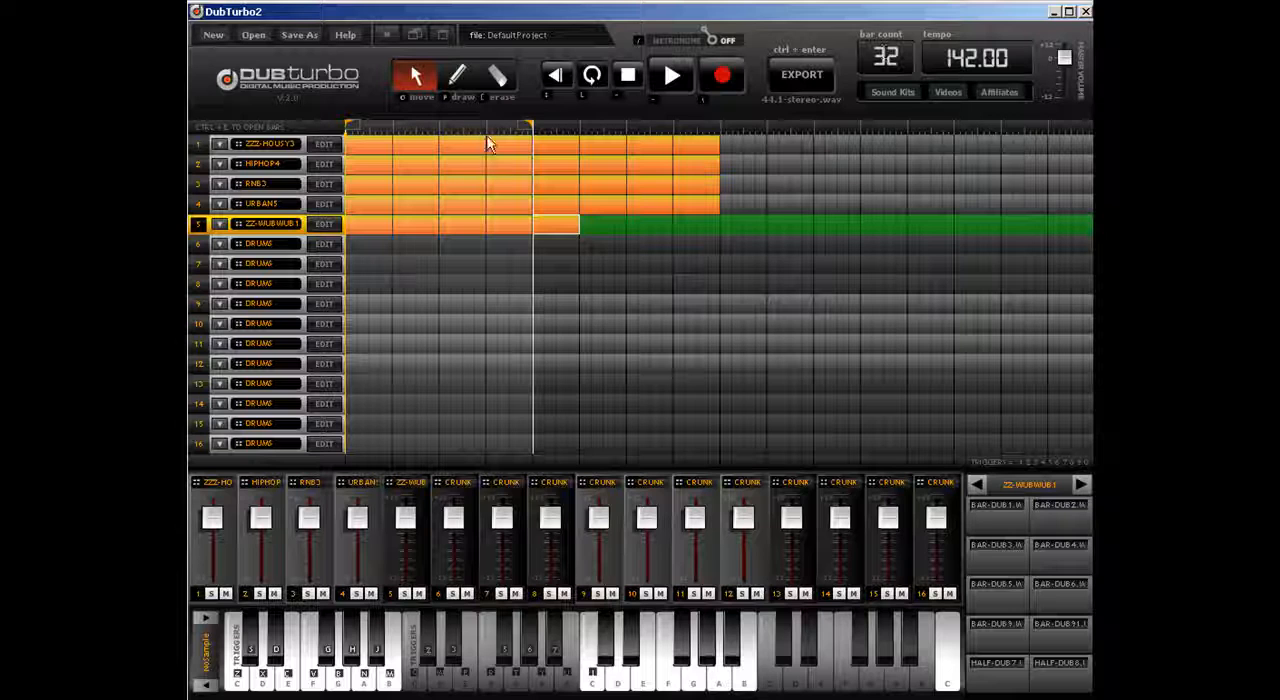
{"action": "left_click_drag", "start_coordinate": [531, 126], "coordinate": [1023, 131]}
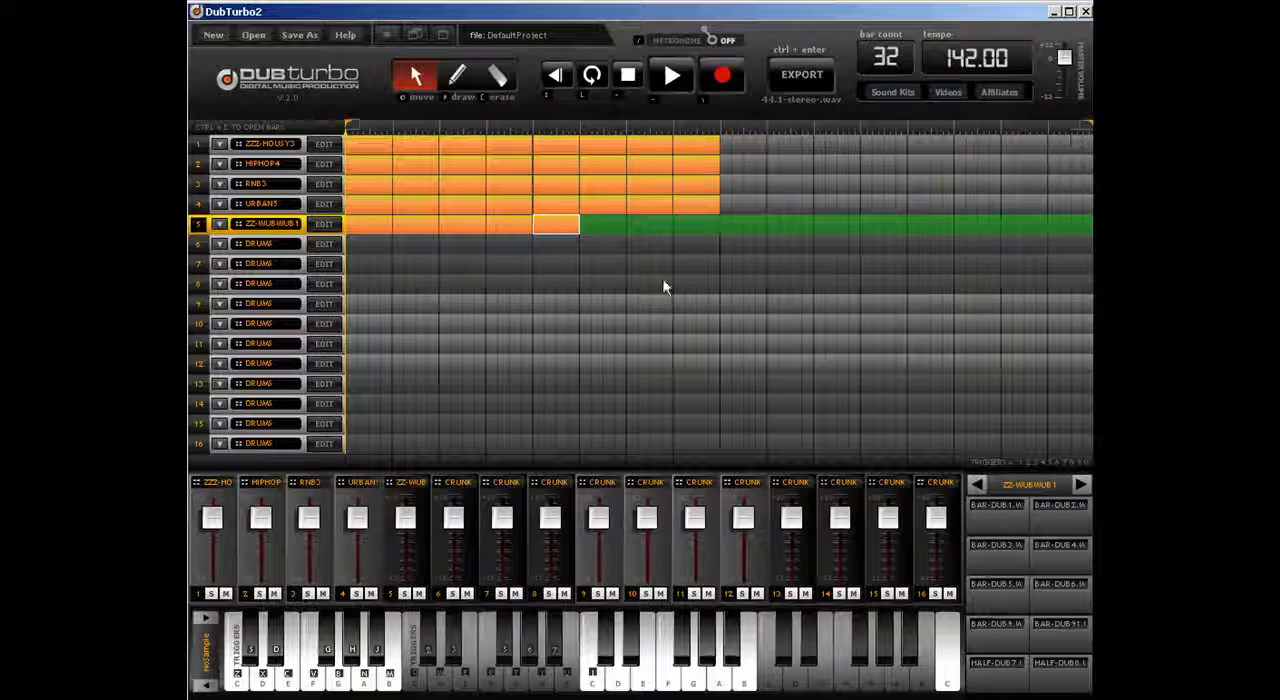
Step: Browse the N to Z sound kits for track 5 down to the ZZ-WUBWUB series
{"action": "left_click", "coordinate": [327, 225]}
{"action": "left_click", "coordinate": [312, 156]}
{"action": "left_click_drag", "start_coordinate": [345, 178], "coordinate": [350, 470]}
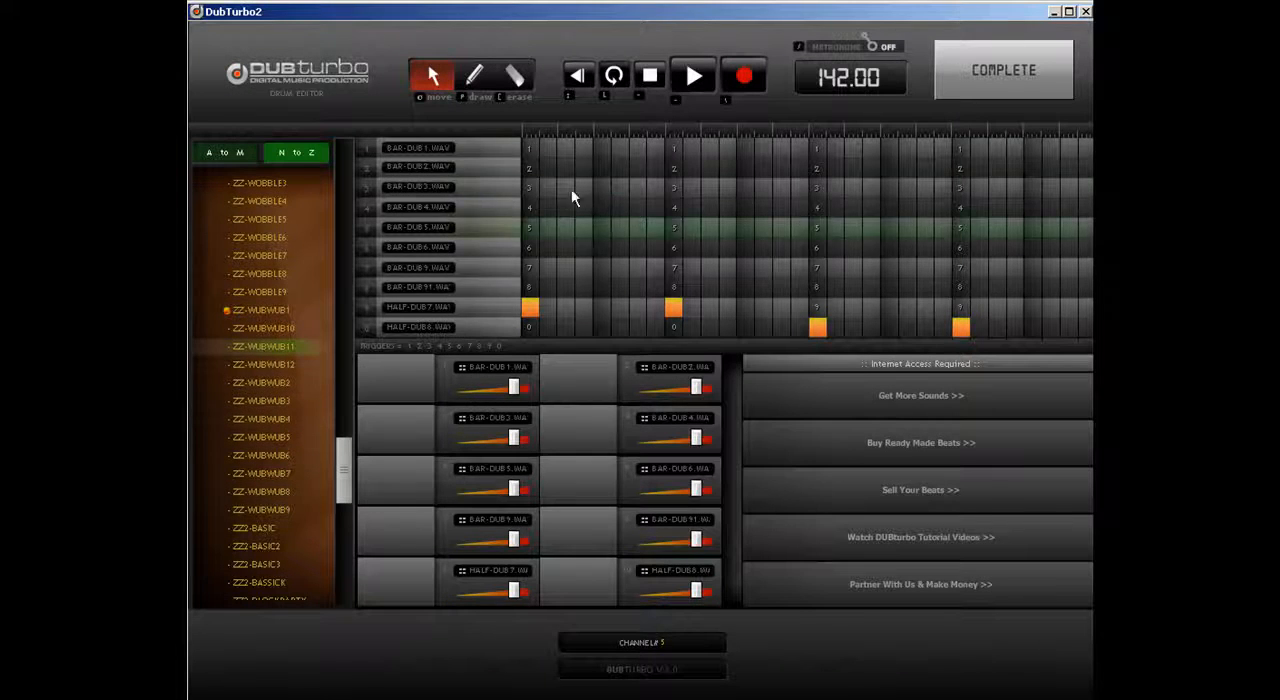
{"action": "left_click", "coordinate": [1004, 70]}
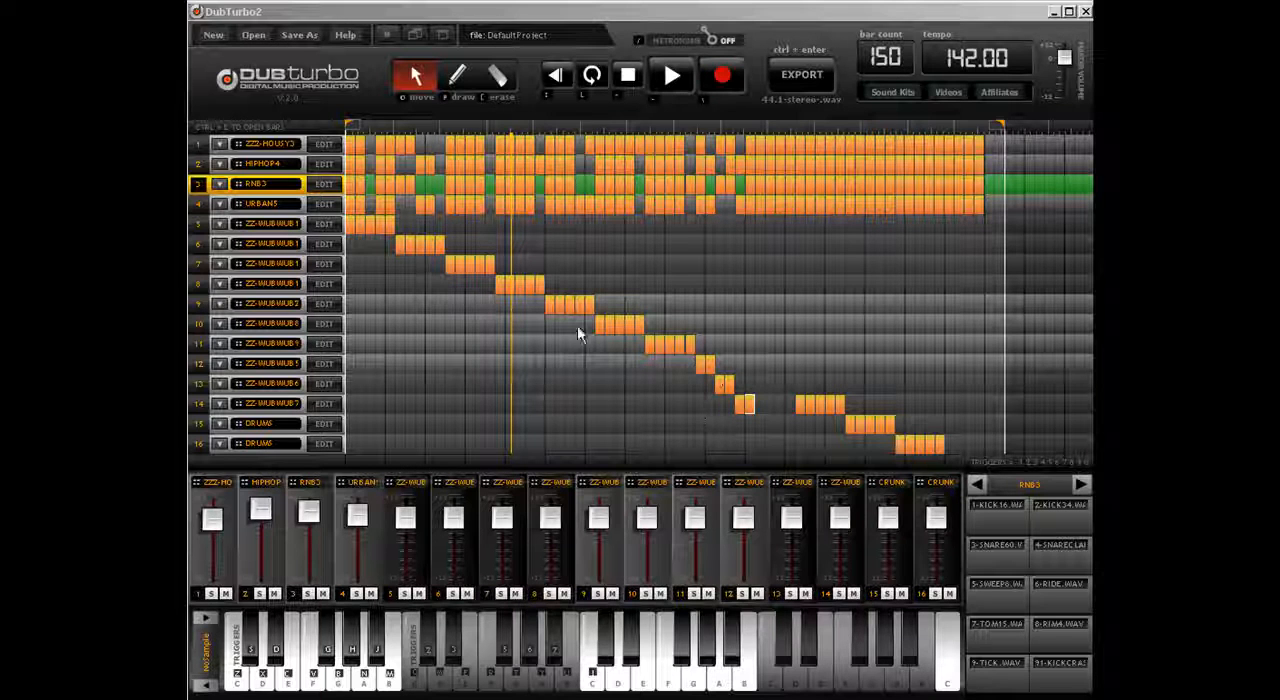
Step: Examine the hit pattern of the second clip on track 8
{"action": "left_click", "coordinate": [503, 287]}
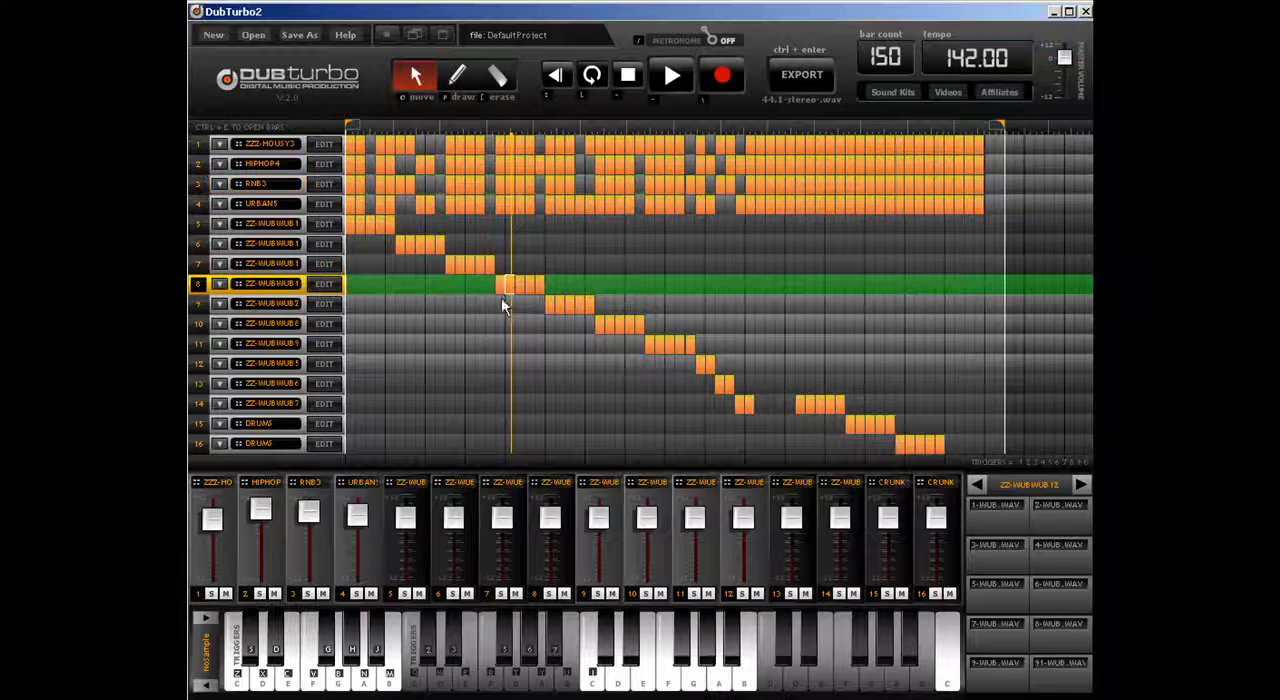
{"action": "left_click", "coordinate": [332, 297]}
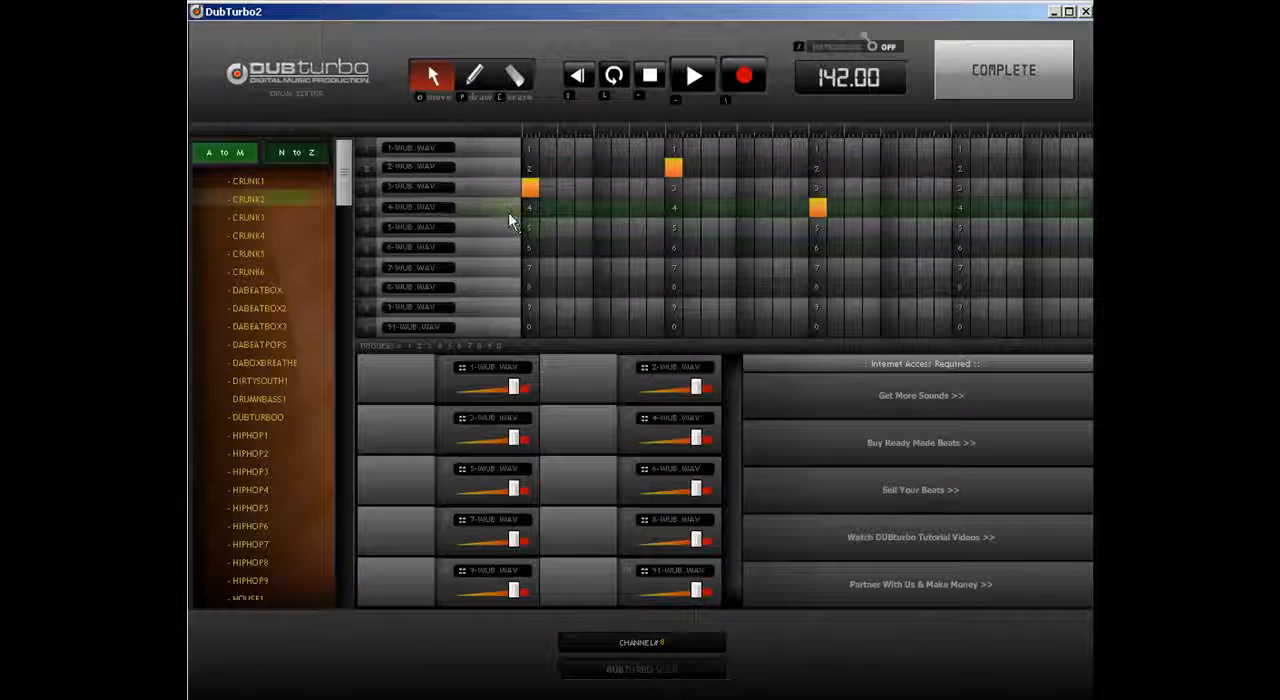
{"action": "left_click", "coordinate": [967, 72]}
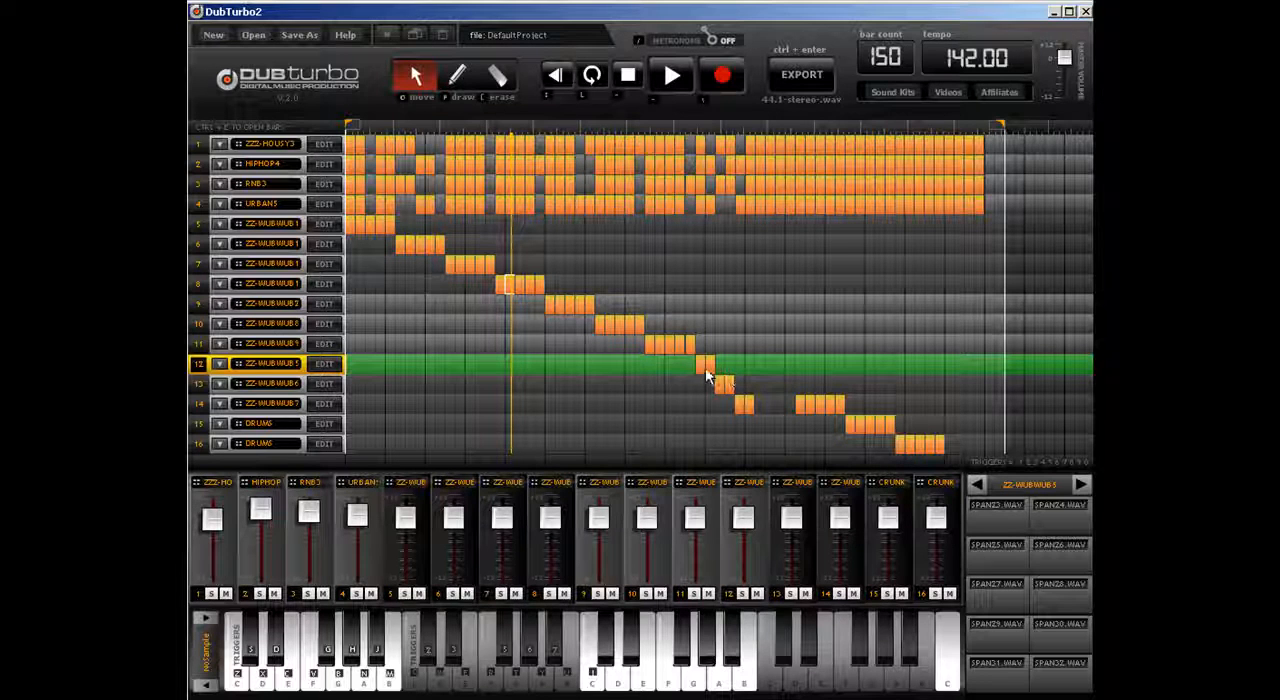
Step: Examine the hit pattern of track 12's clip and audition the SPAN samples in its kit
{"action": "left_click", "coordinate": [324, 363]}
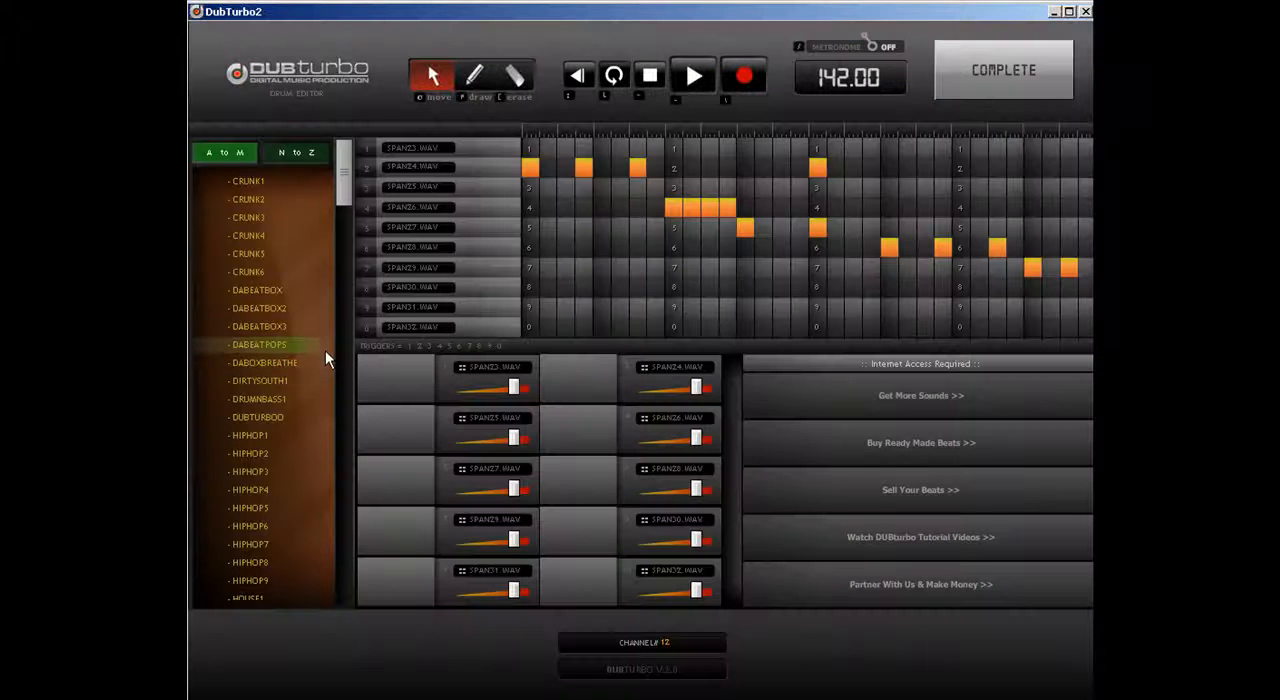
{"action": "left_click", "coordinate": [411, 383]}
{"action": "left_click", "coordinate": [413, 433]}
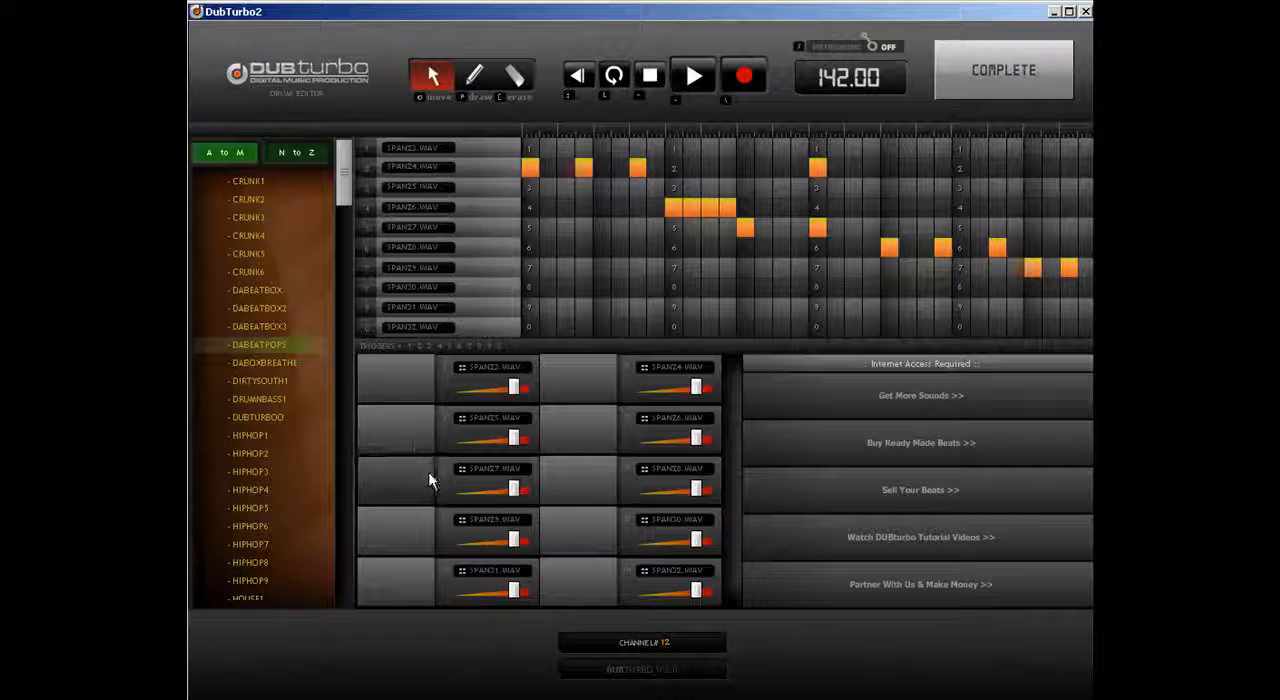
{"action": "left_click", "coordinate": [430, 481]}
{"action": "left_click", "coordinate": [423, 522]}
{"action": "left_click", "coordinate": [563, 490]}
{"action": "left_click", "coordinate": [567, 449]}
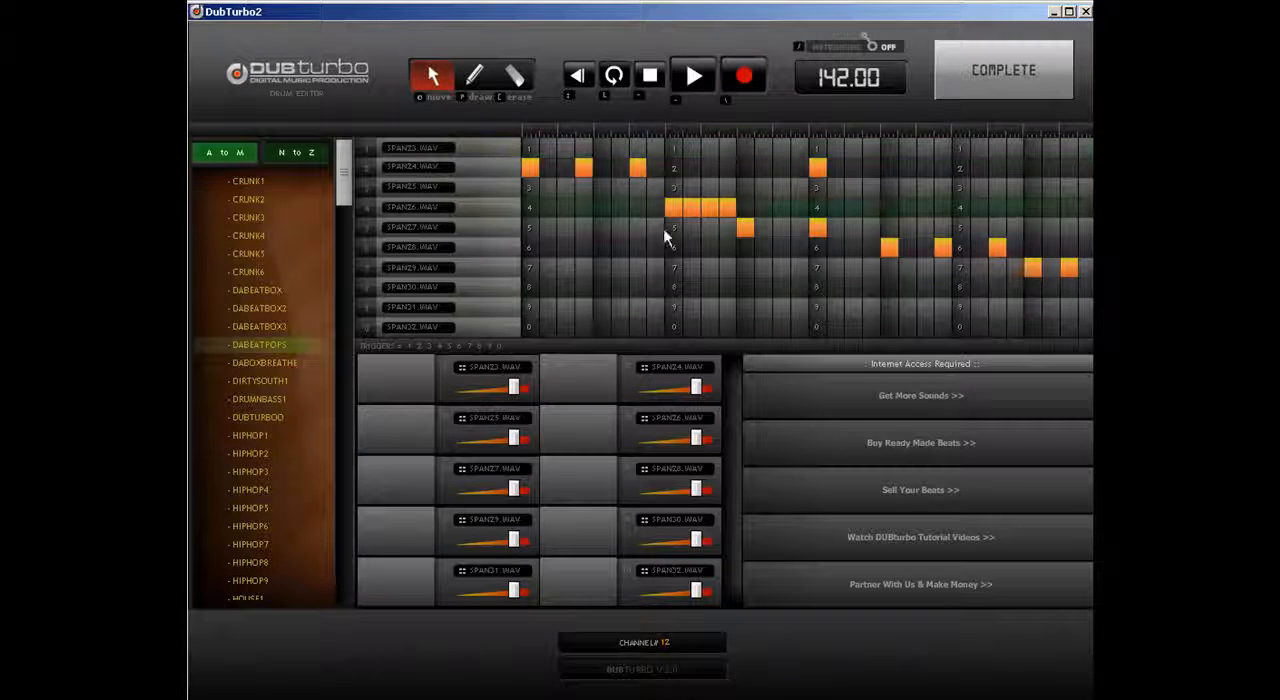
{"action": "left_click", "coordinate": [543, 434]}
{"action": "left_click", "coordinate": [577, 478]}
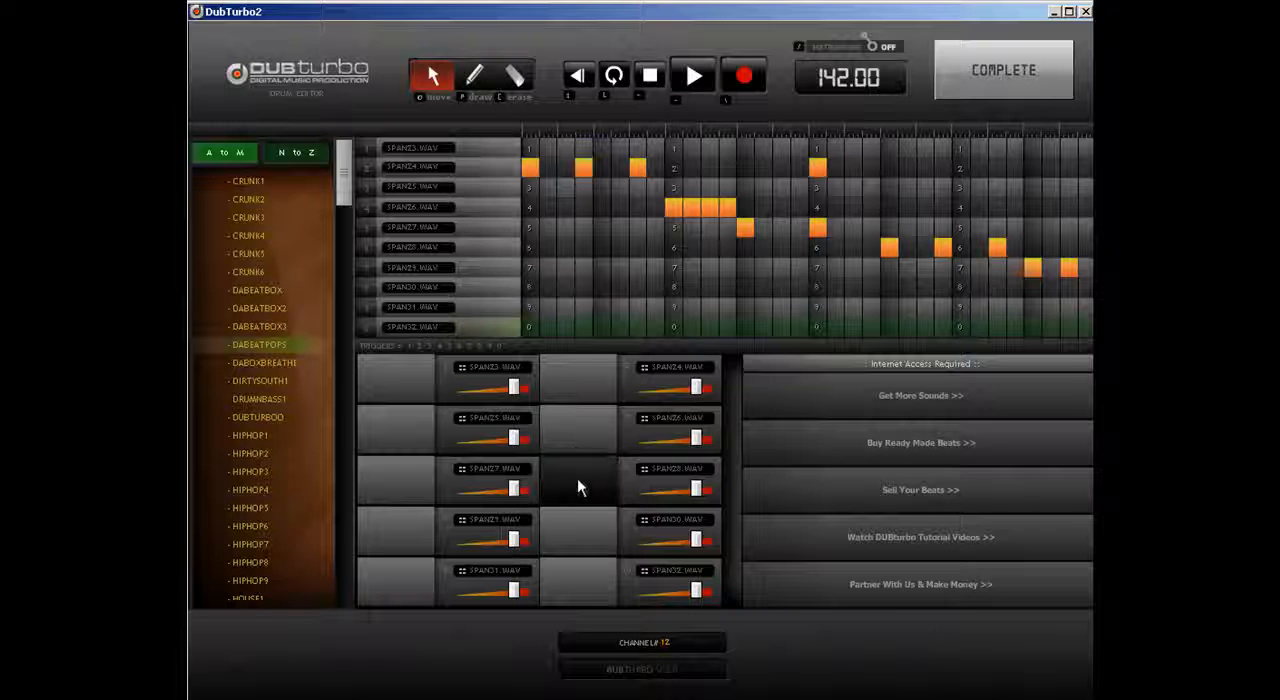
{"action": "left_click", "coordinate": [581, 545]}
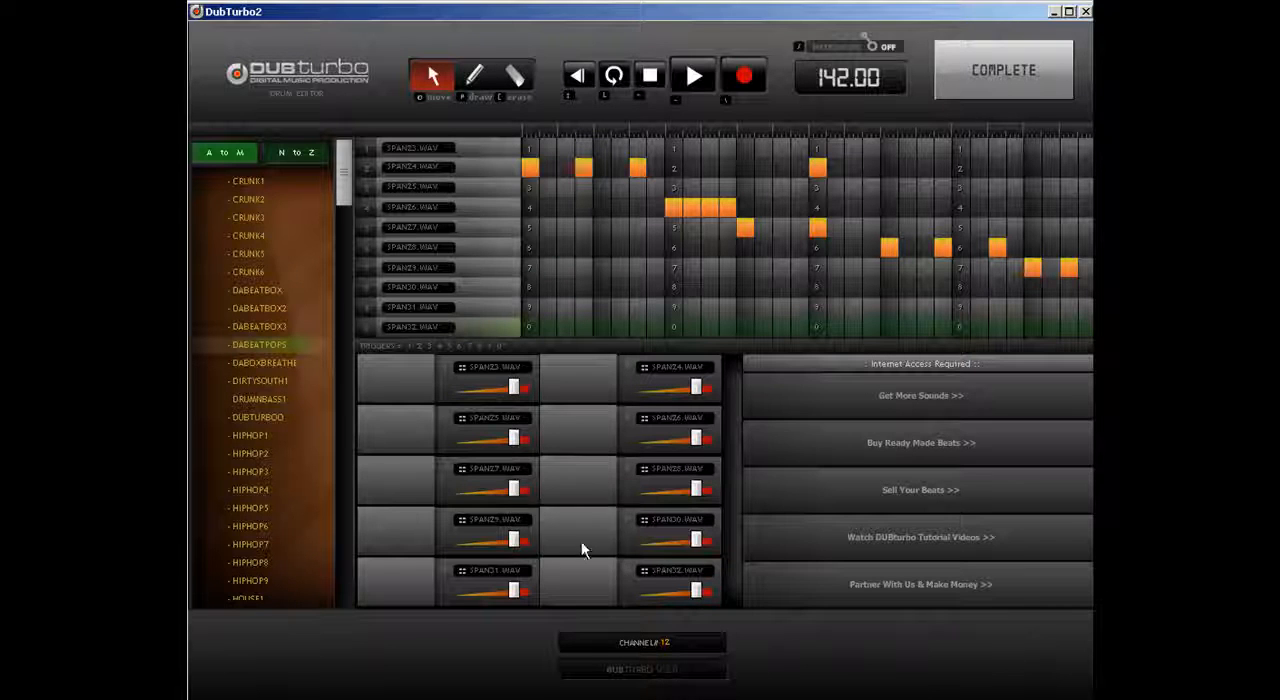
{"action": "left_click", "coordinate": [404, 566]}
{"action": "left_click", "coordinate": [405, 566]}
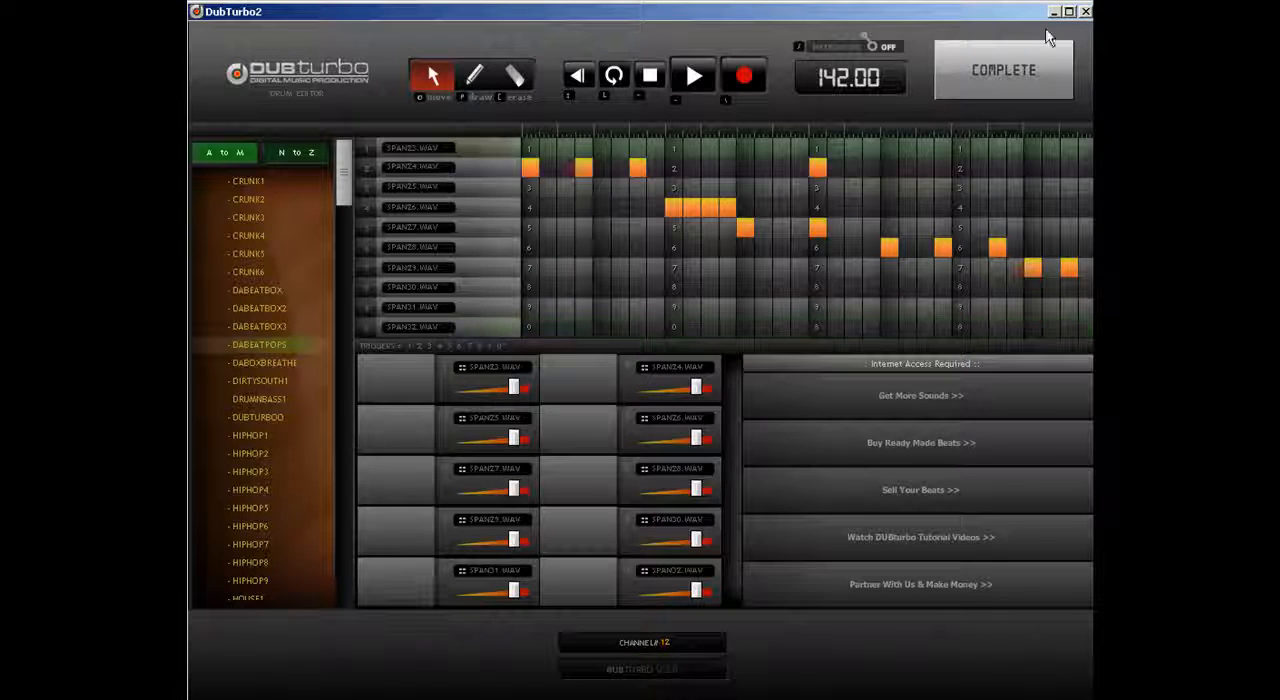
{"action": "left_click", "coordinate": [1003, 70]}
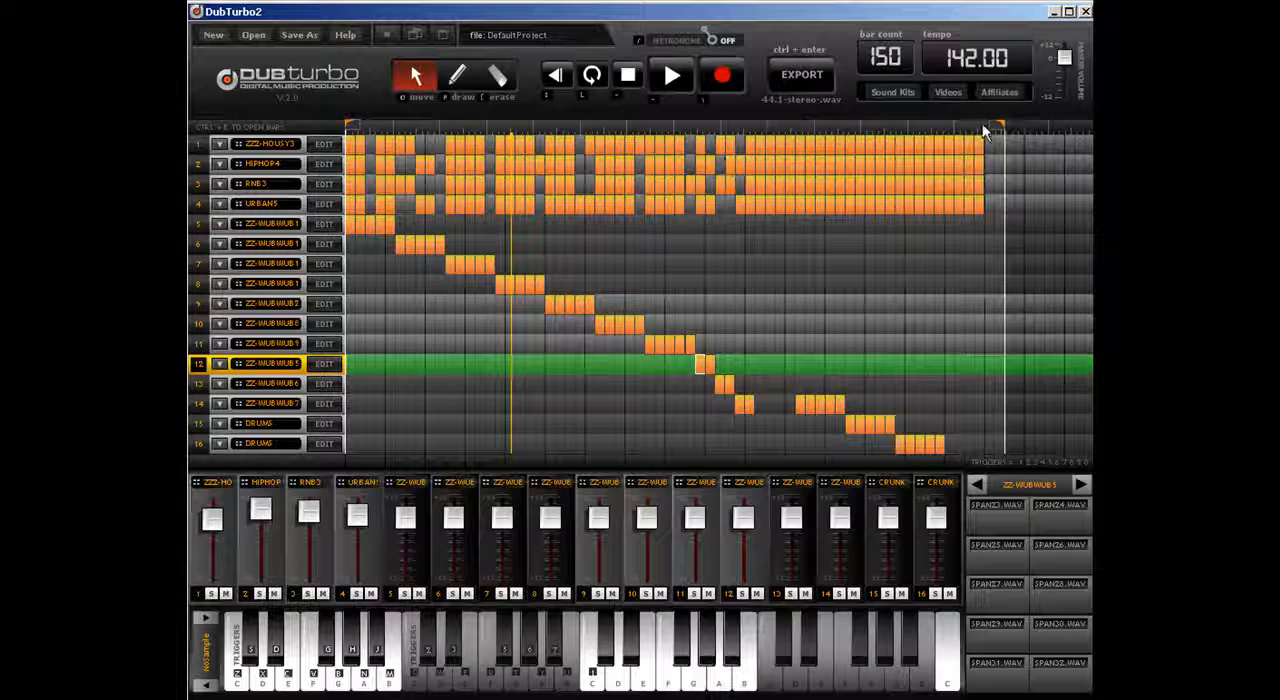
Step: Shorten the loop region to end just past track 14's first group of clips, and reset playback to the start
{"action": "mouse_move", "coordinate": [1000, 125]}
{"action": "left_mouse_down"}
{"action": "mouse_move", "coordinate": [731, 152]}
{"action": "mouse_move", "coordinate": [740, 143]}
{"action": "left_mouse_up"}
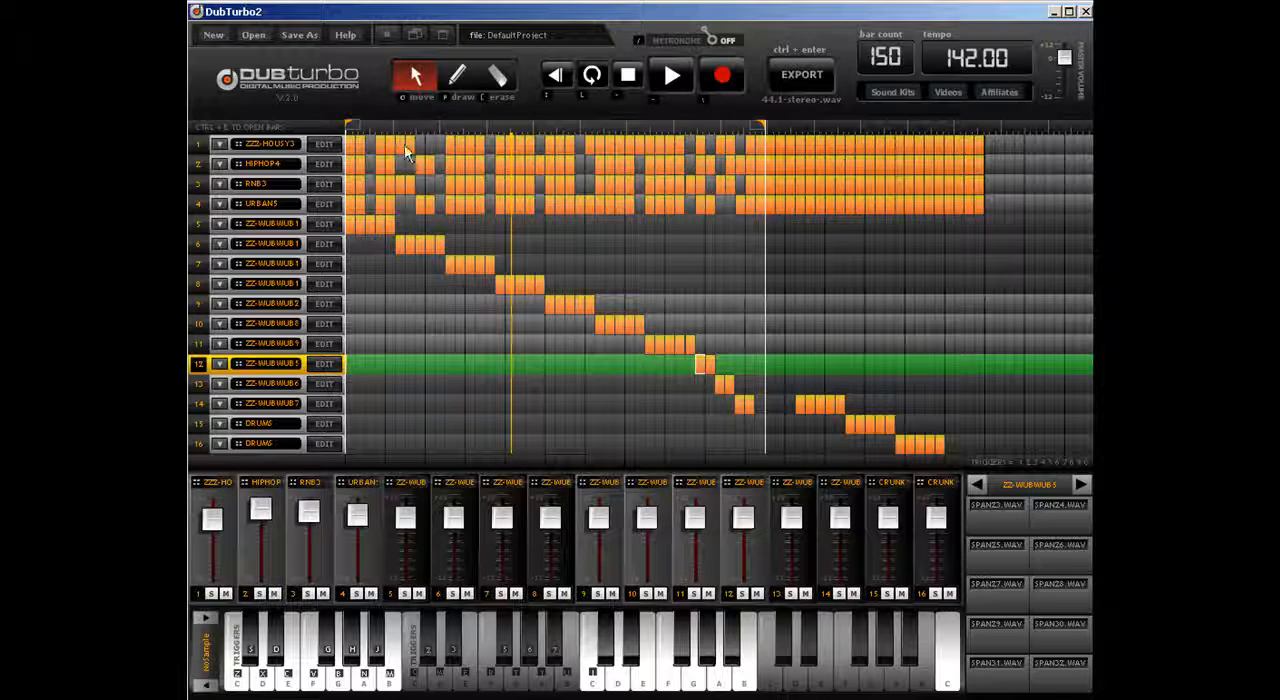
{"action": "left_click", "coordinate": [628, 76]}
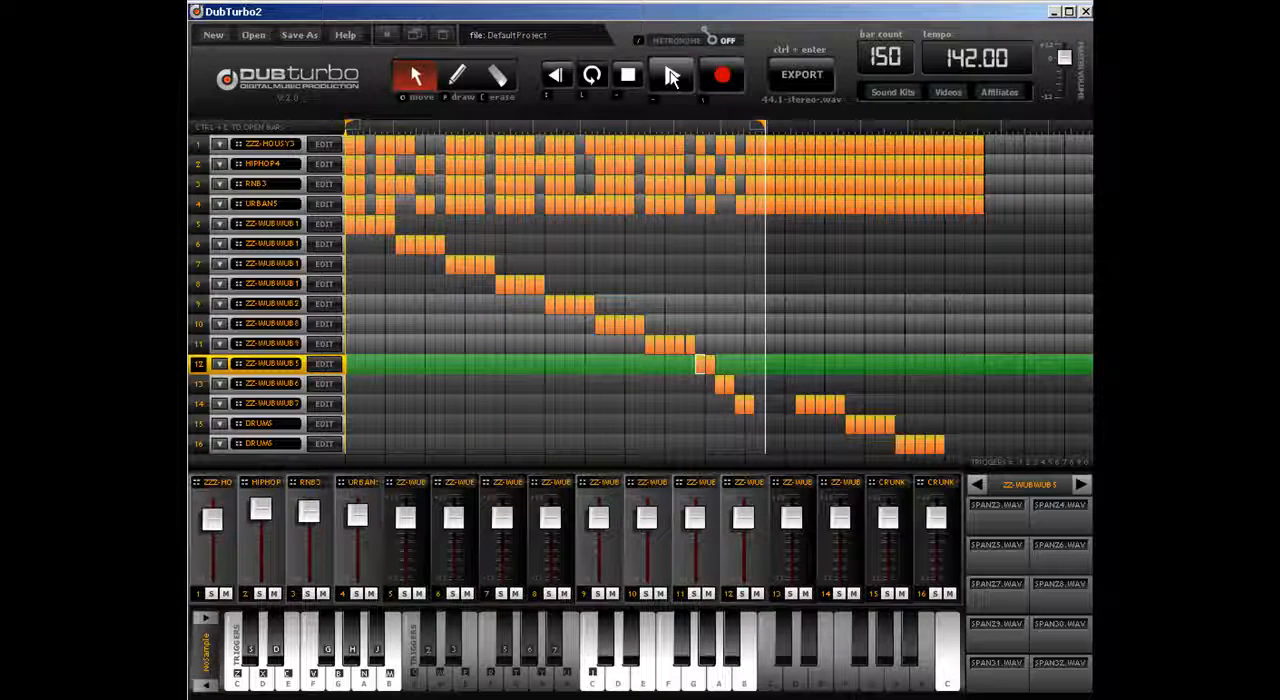